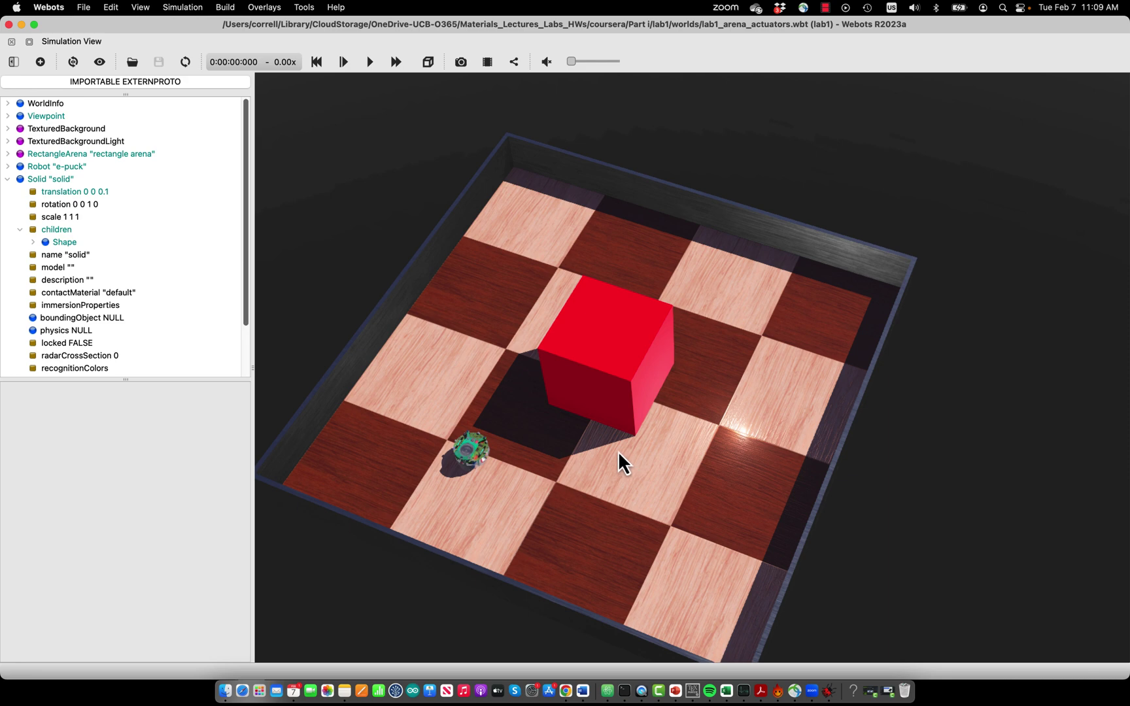
# Step: Select the rectangle arena, the e-puck robot, and finally the red box solid in the scene
pyautogui.scroll(3, 603, 444)
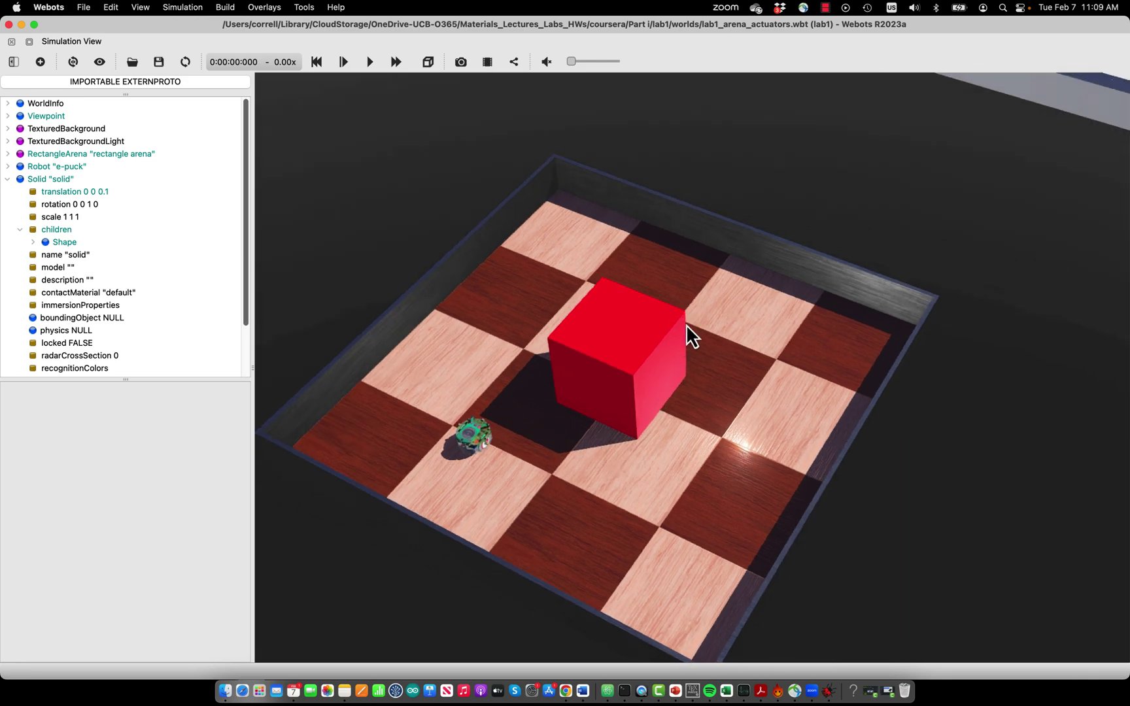
pyautogui.click(719, 229)
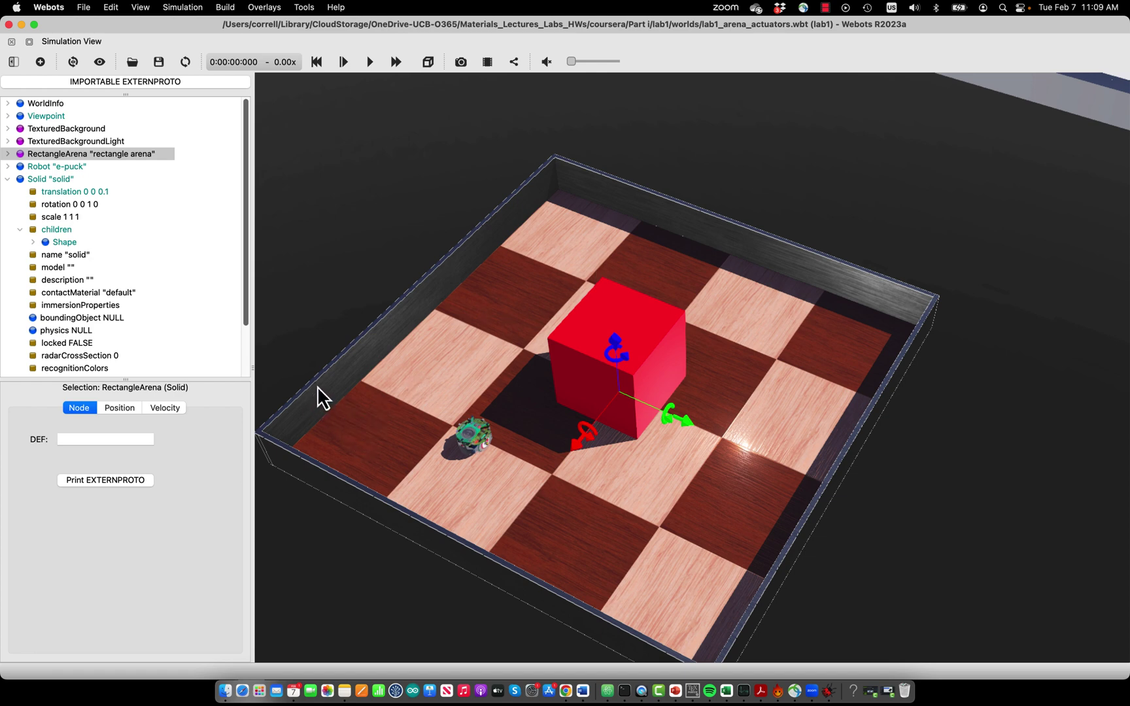
pyautogui.click(481, 444)
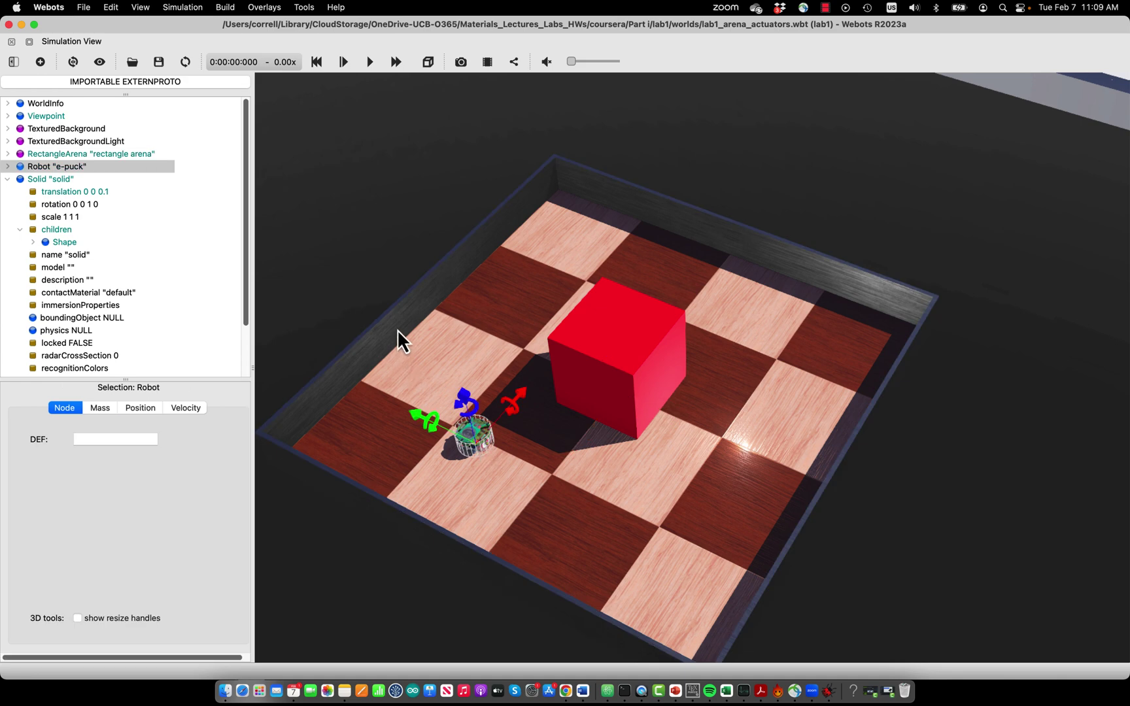
pyautogui.click(398, 333)
pyautogui.click(480, 452)
pyautogui.scroll(3, 482, 473)
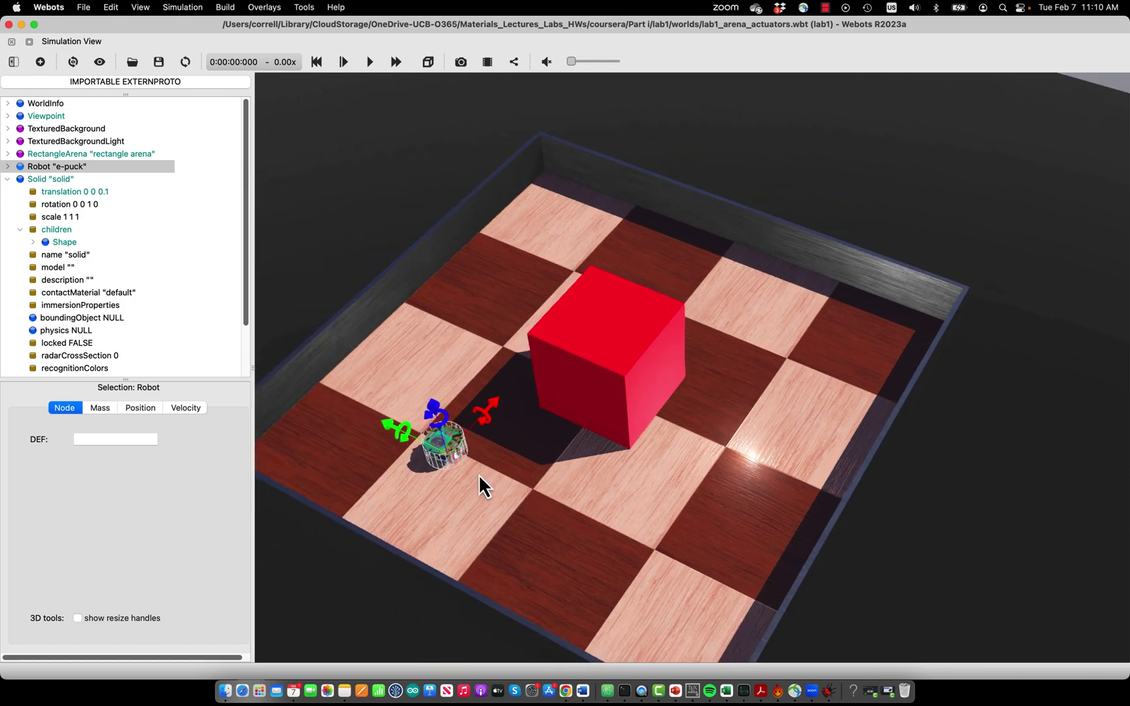
pyautogui.scroll(2, 476, 473)
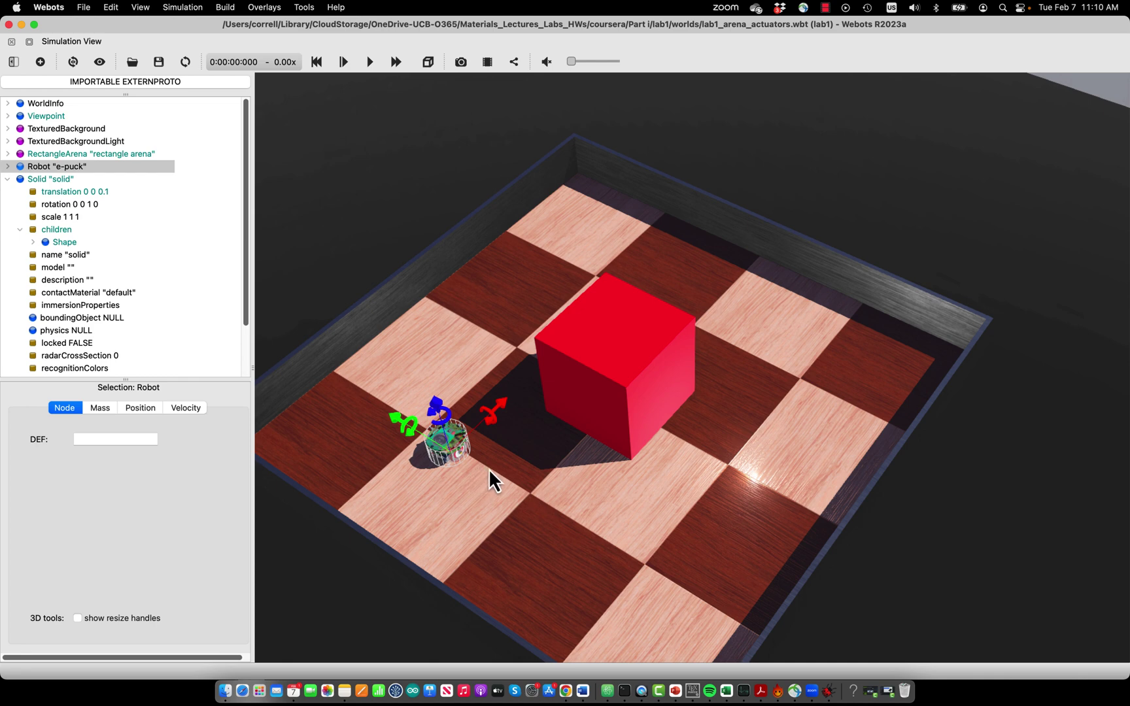
pyautogui.click(607, 380)
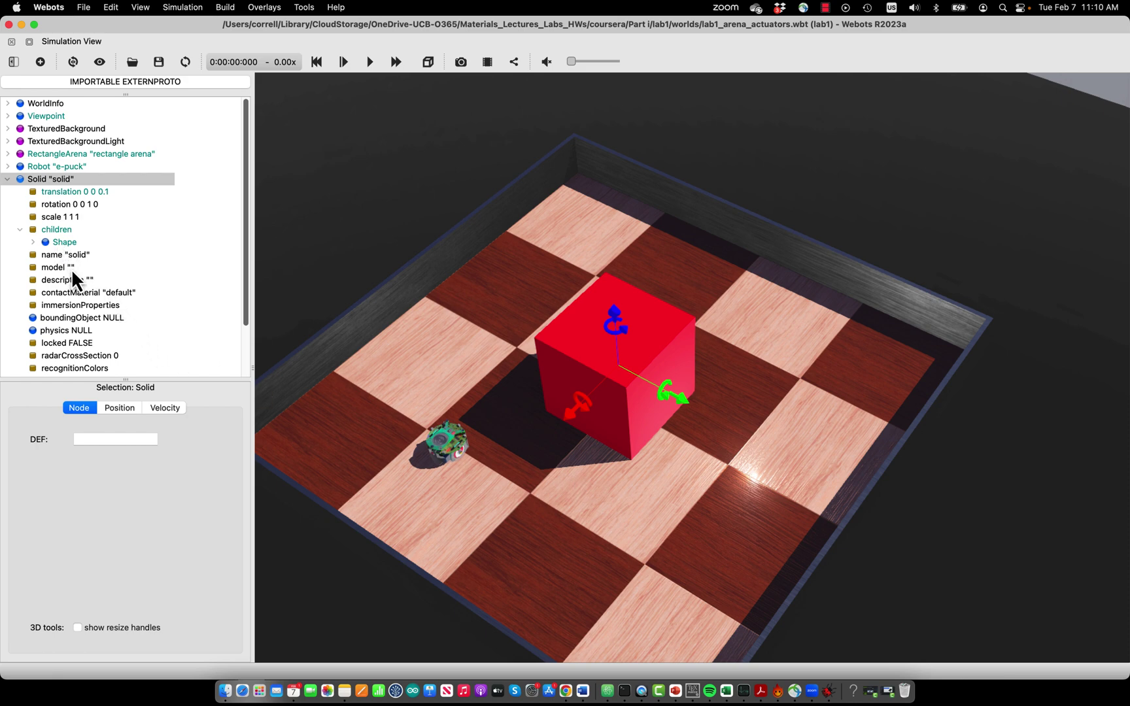
# Step: Give the red box's Shape node the DEF name BOX, then select its empty boundingObject field
pyautogui.scroll(-2, 85, 301)
pyautogui.click(92, 289)
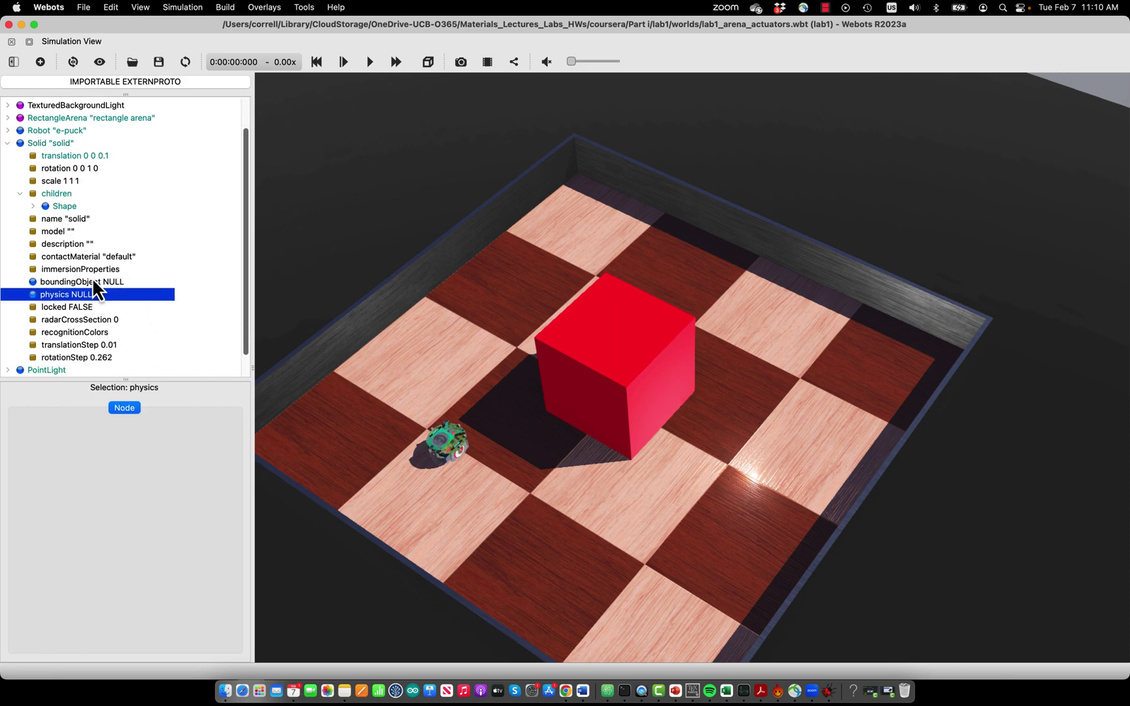
pyautogui.click(96, 283)
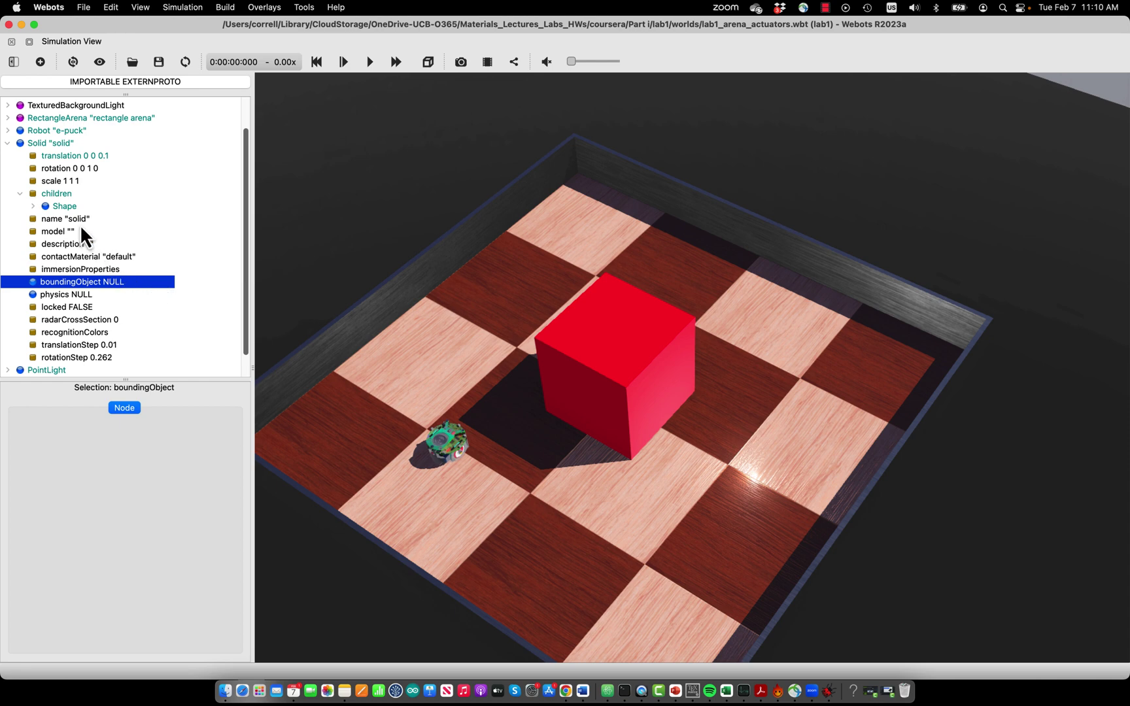
pyautogui.click(65, 207)
pyautogui.click(33, 206)
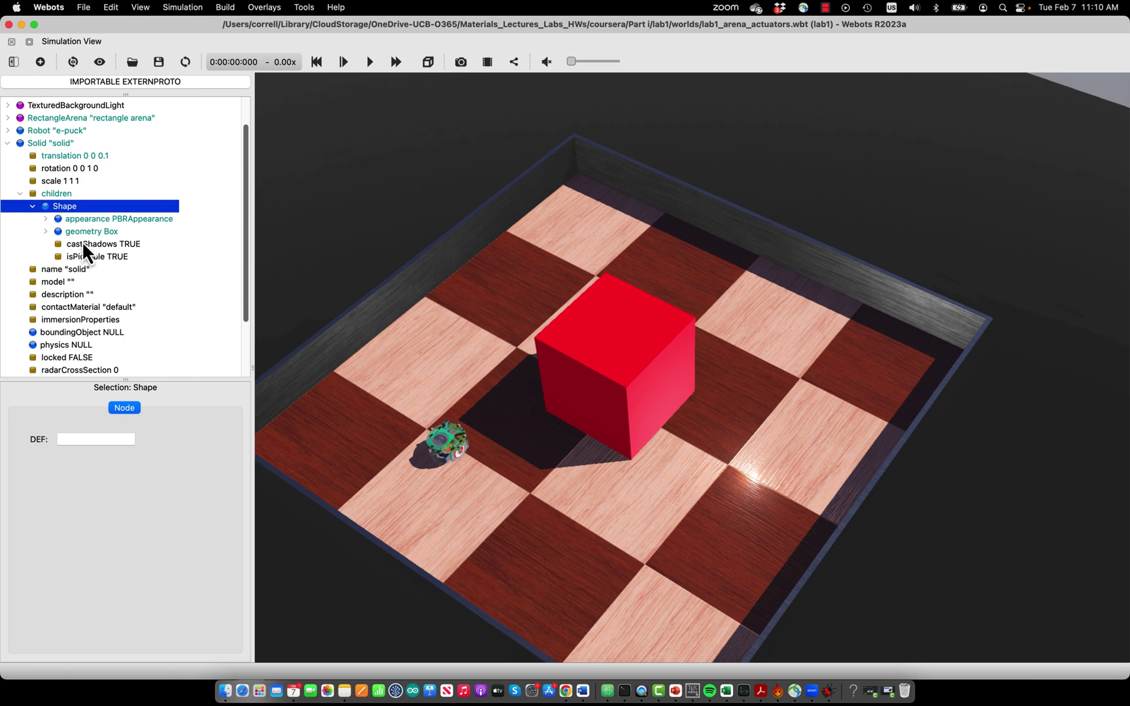
pyautogui.moveTo(83, 233)
pyautogui.click(81, 435)
pyautogui.write('BOX')
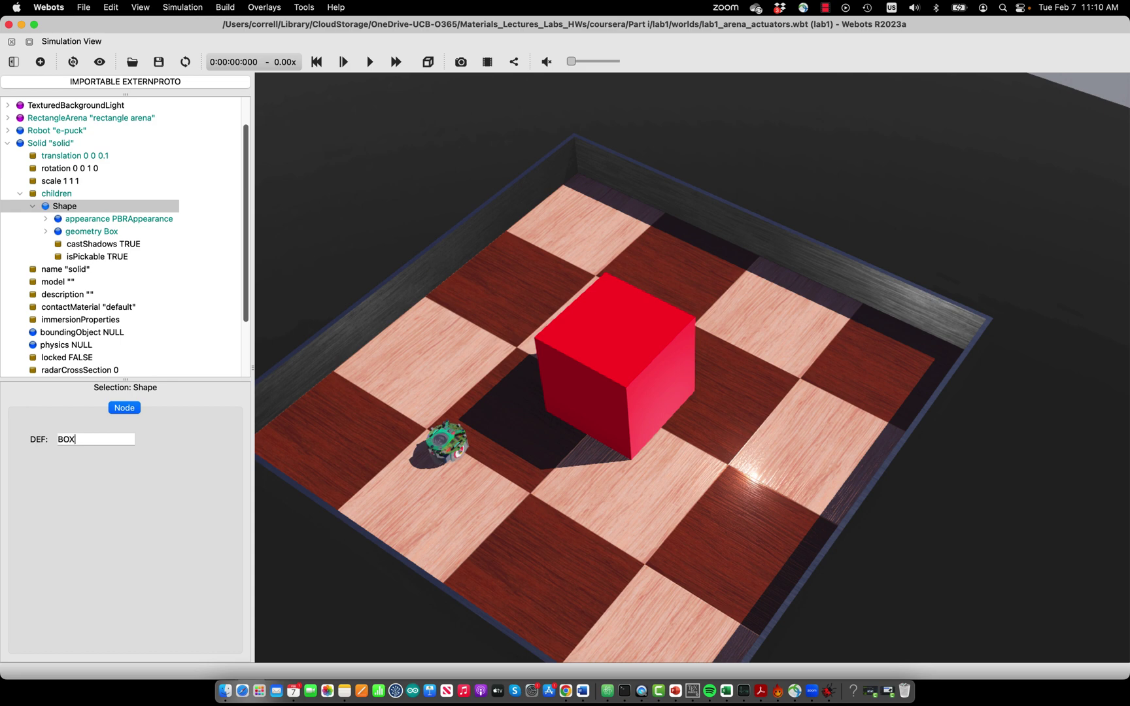
pyautogui.press('Return')
pyautogui.click(100, 333)
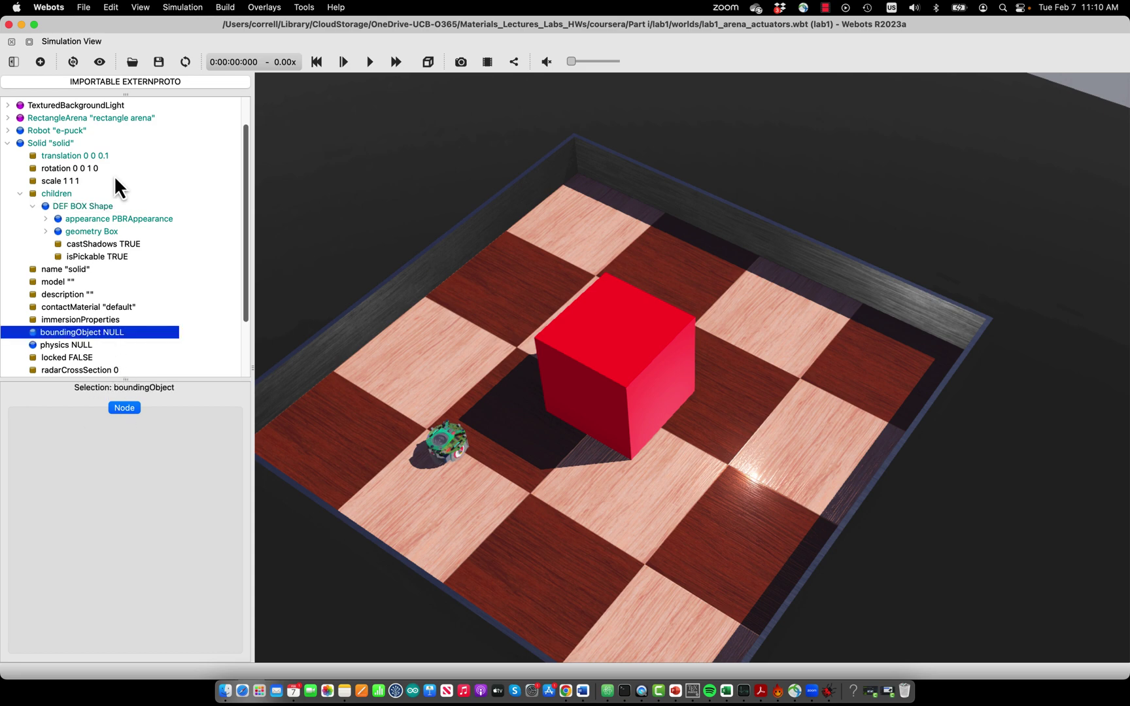
pyautogui.click(42, 59)
# Step: Set the box's boundingObject to USE BOX from the reusable defined nodes
pyautogui.click(327, 210)
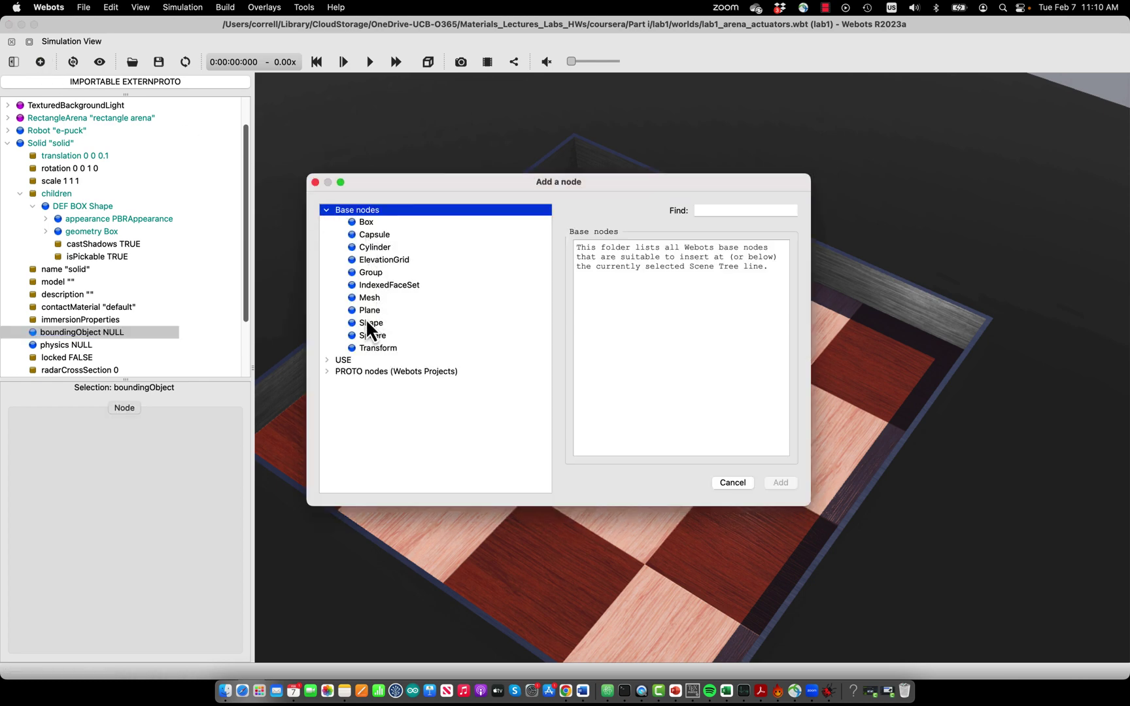
pyautogui.click(331, 359)
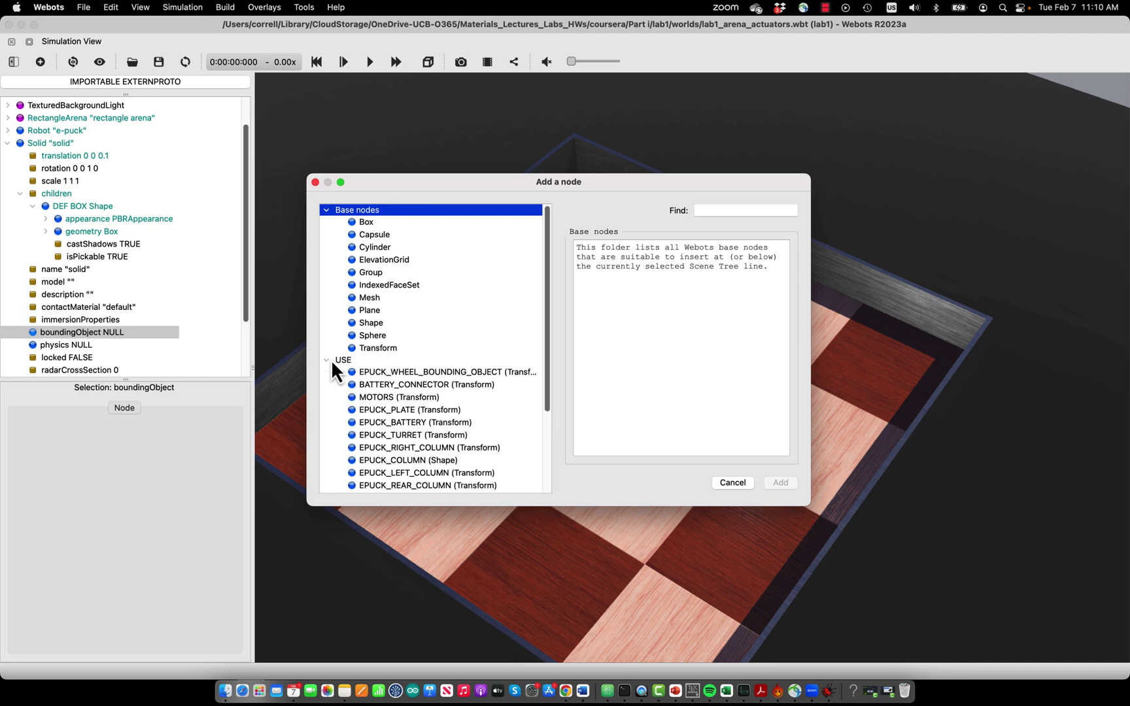
pyautogui.scroll(-5, 419, 396)
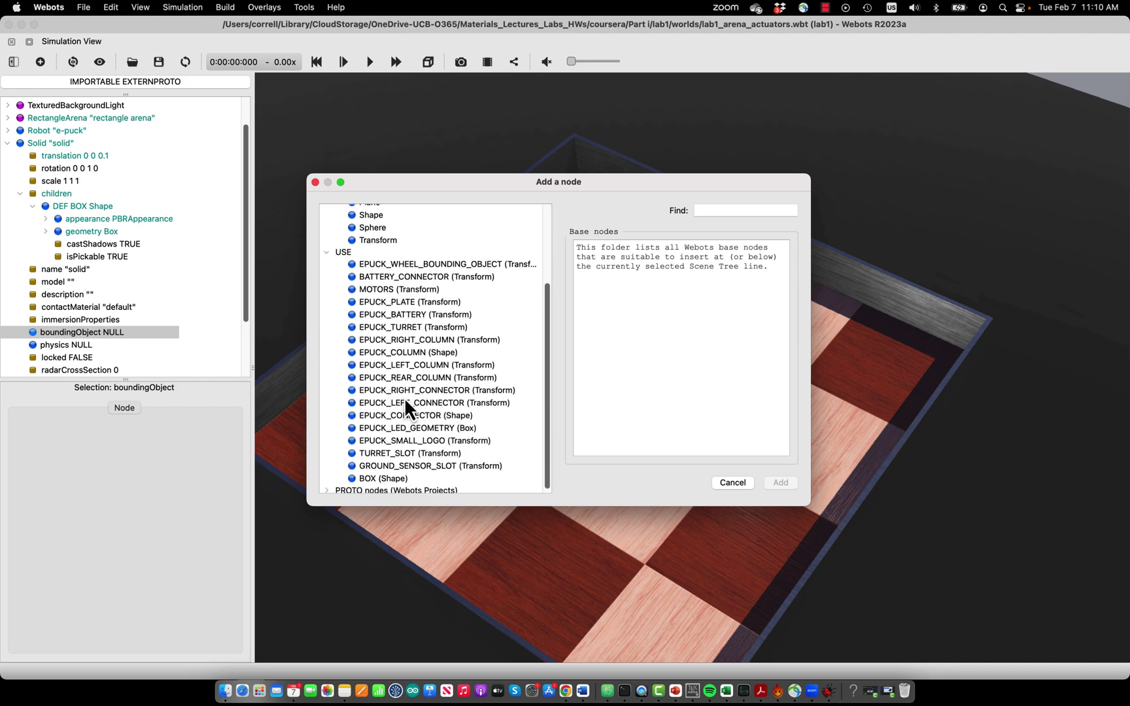
pyautogui.scroll(-1, 404, 397)
pyautogui.click(393, 474)
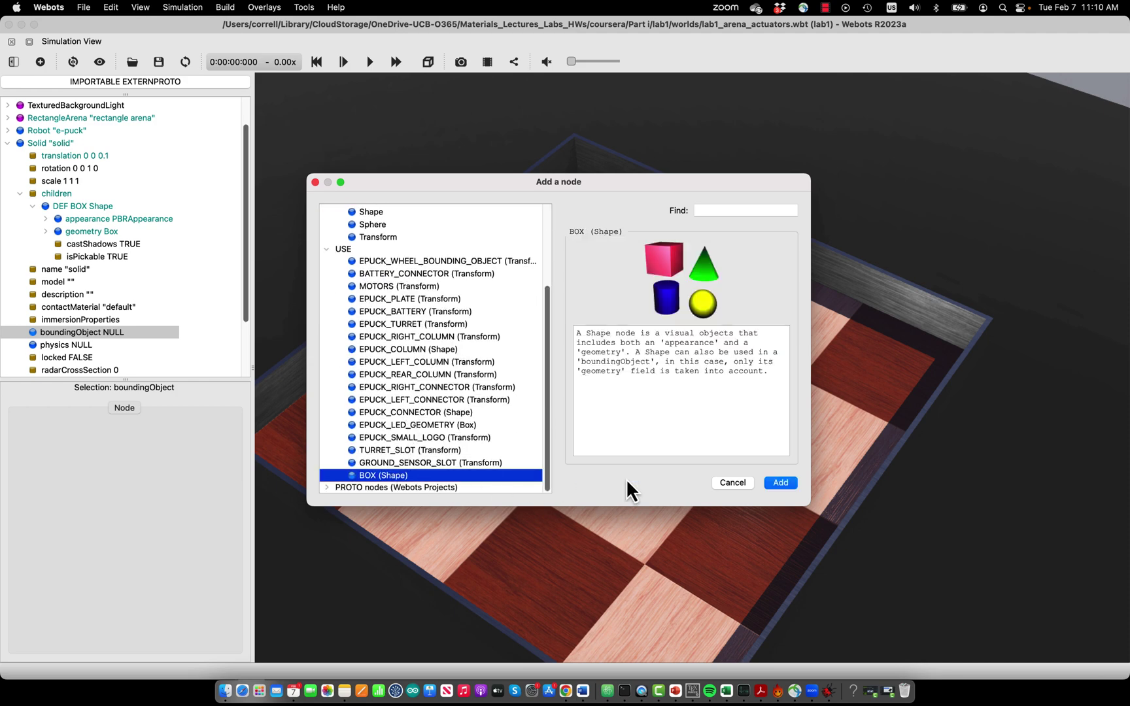
pyautogui.click(788, 483)
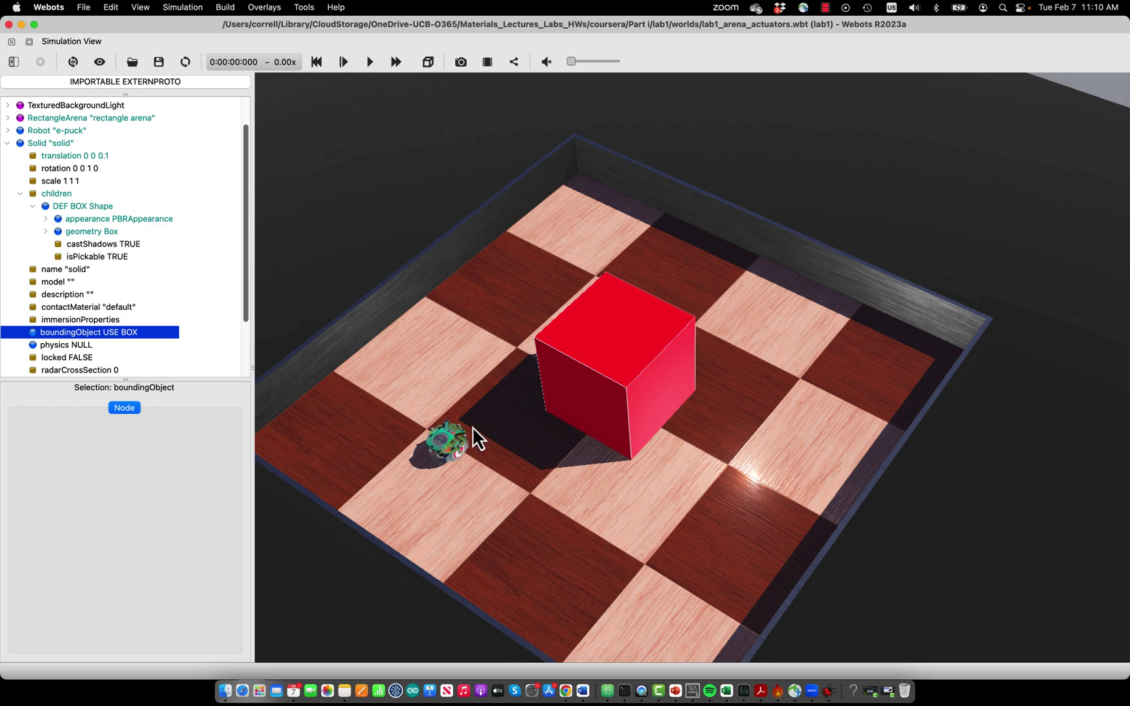
# Step: Pan and orbit the 3D view around the e-puck, selecting the red box, arena and robot to check the setup
pyautogui.click(451, 439)
pyautogui.scroll(2, 470, 459)
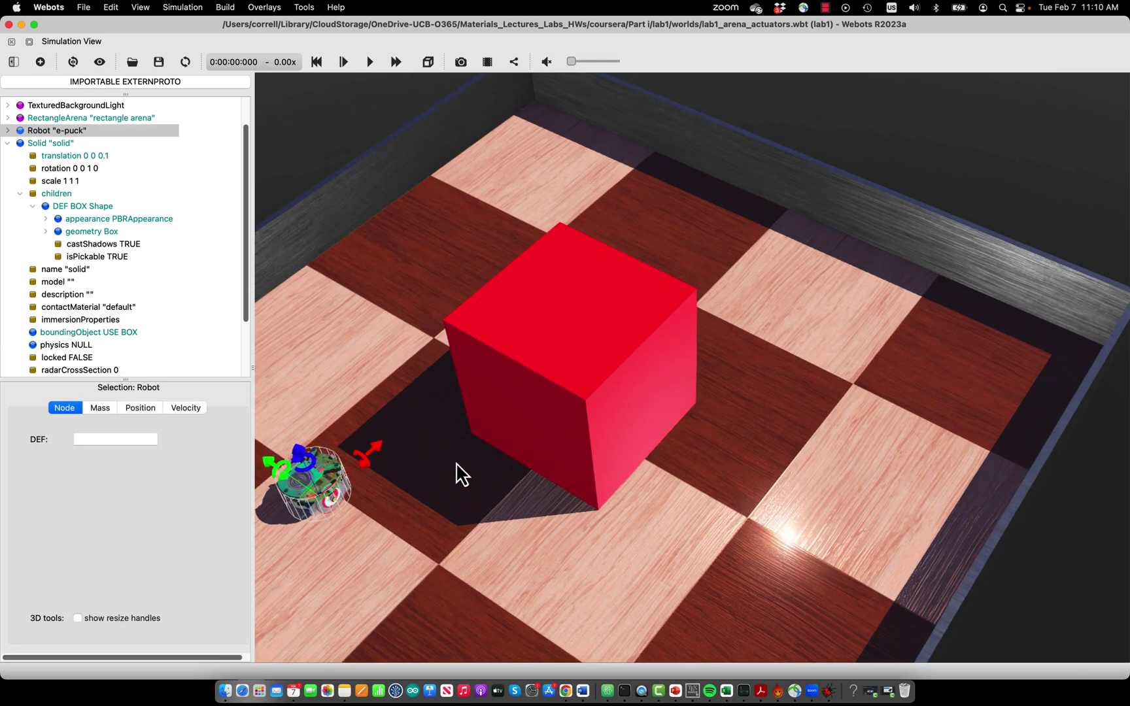
pyautogui.moveTo(462, 474); pyautogui.dragTo(587, 436, button='right')
pyautogui.scroll(3, 474, 469)
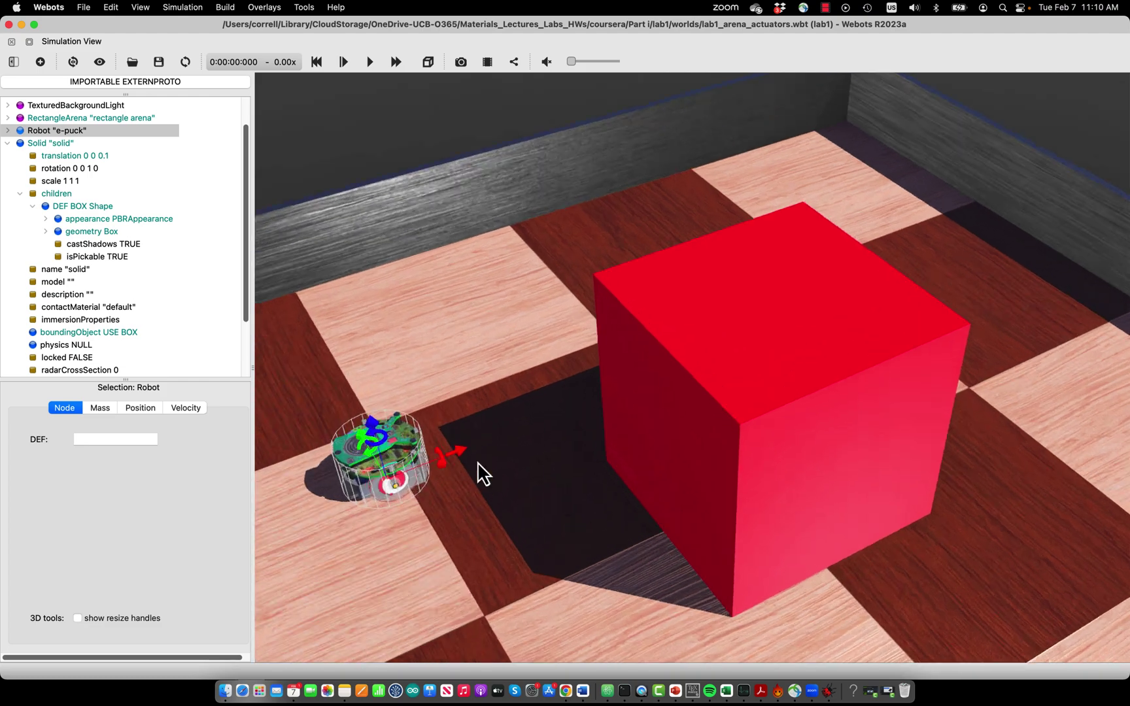
pyautogui.scroll(5, 482, 472)
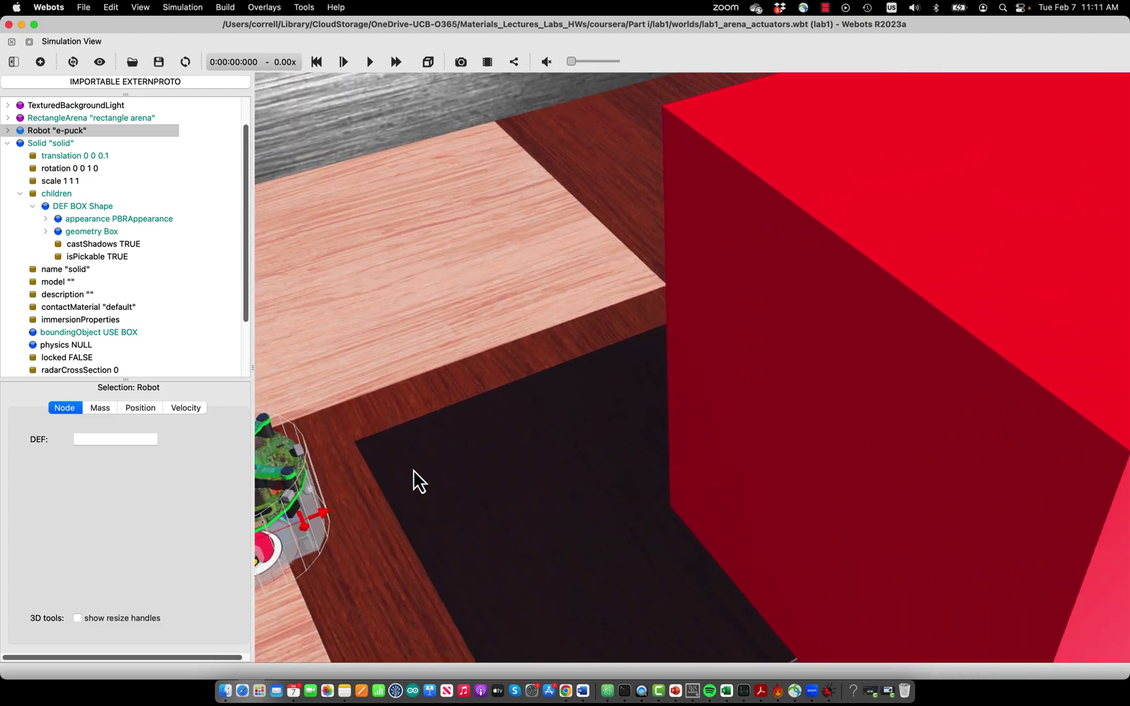
pyautogui.scroll(-8, 419, 480)
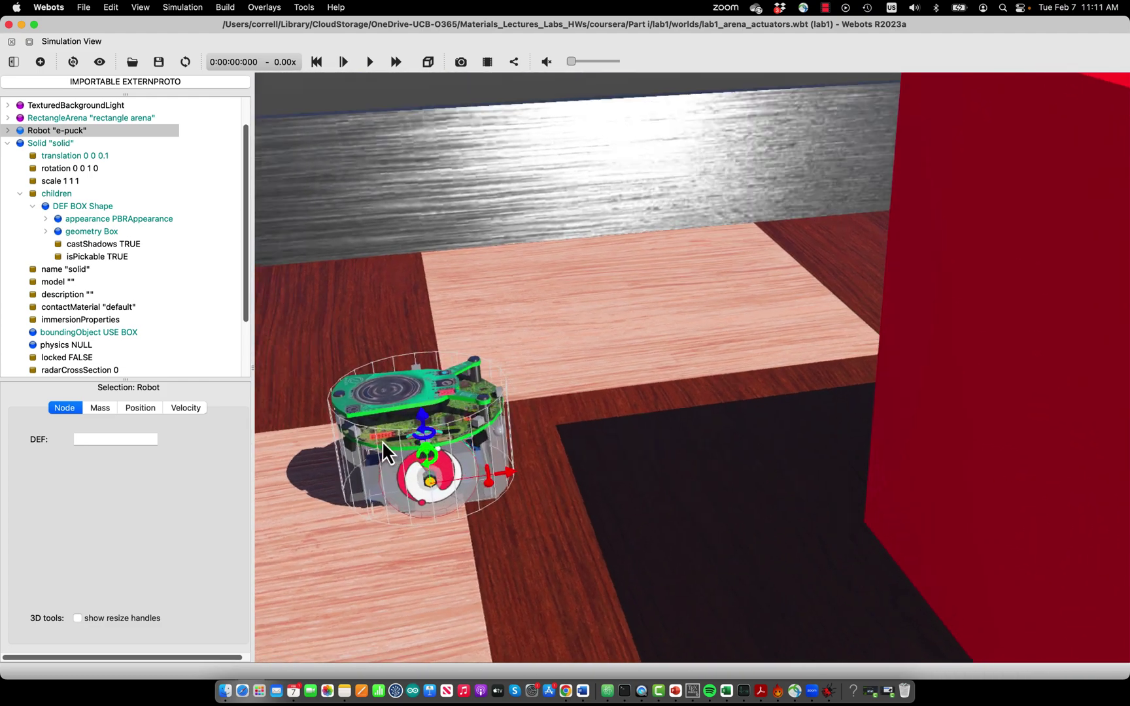
pyautogui.moveTo(382, 440); pyautogui.dragTo(397, 476)
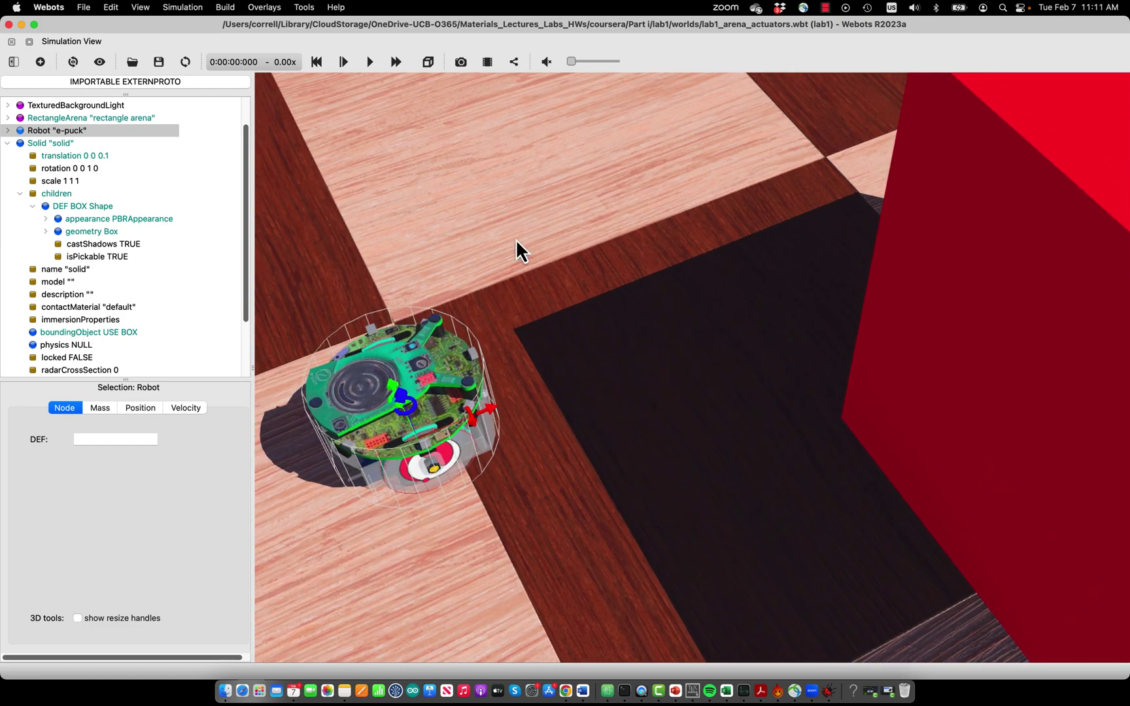
pyautogui.scroll(-10, 547, 287)
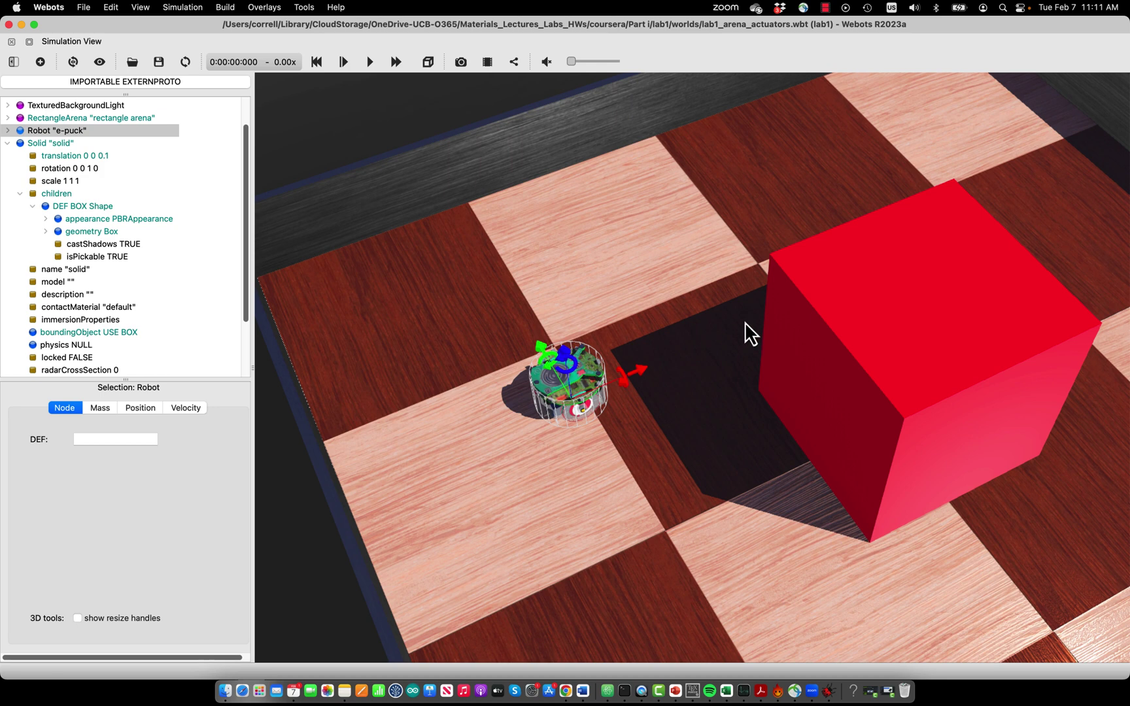
pyautogui.click(872, 340)
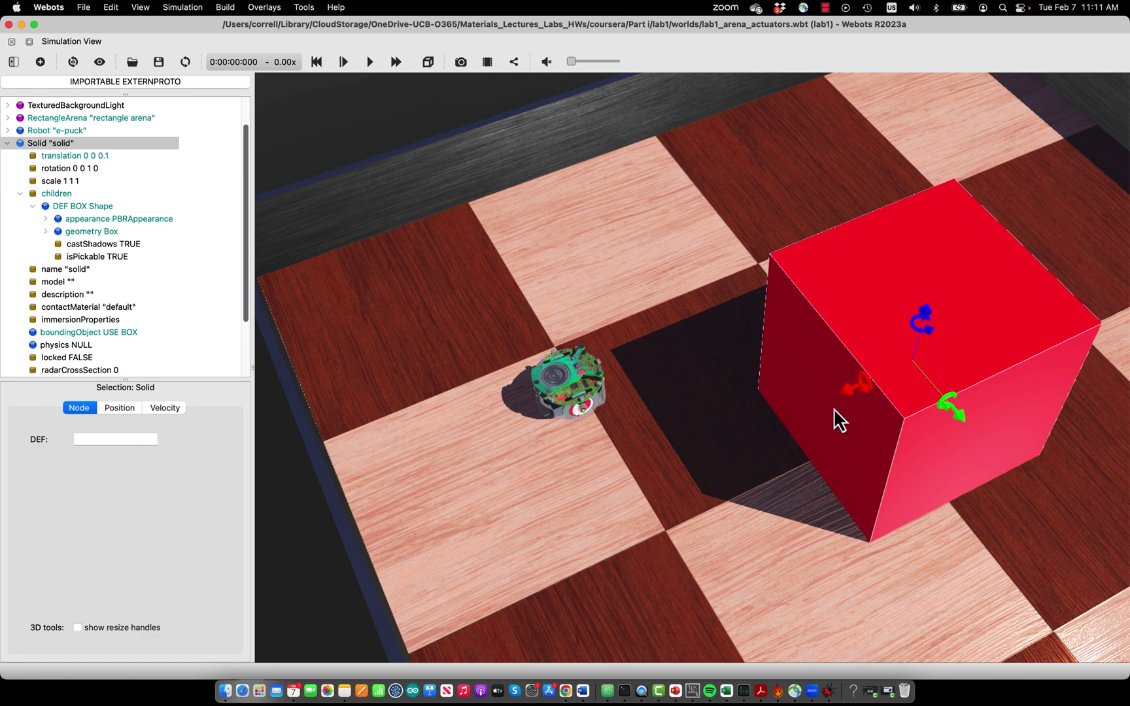
pyautogui.click(758, 401)
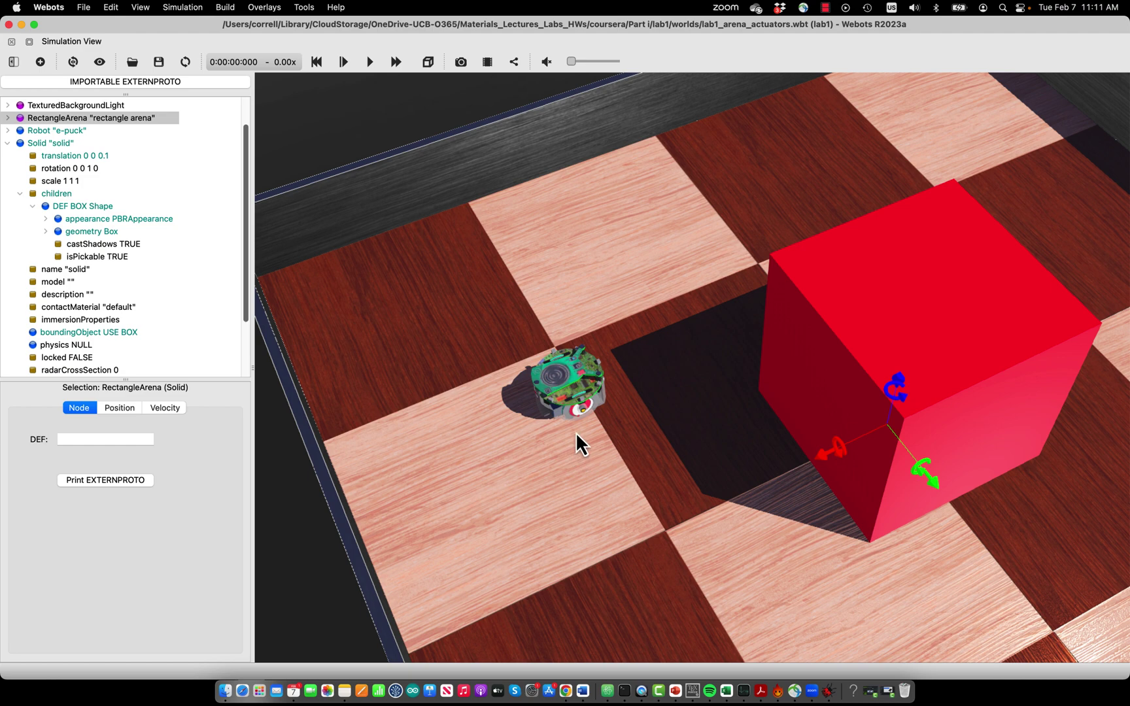
pyautogui.click(574, 415)
pyautogui.scroll(3, 568, 424)
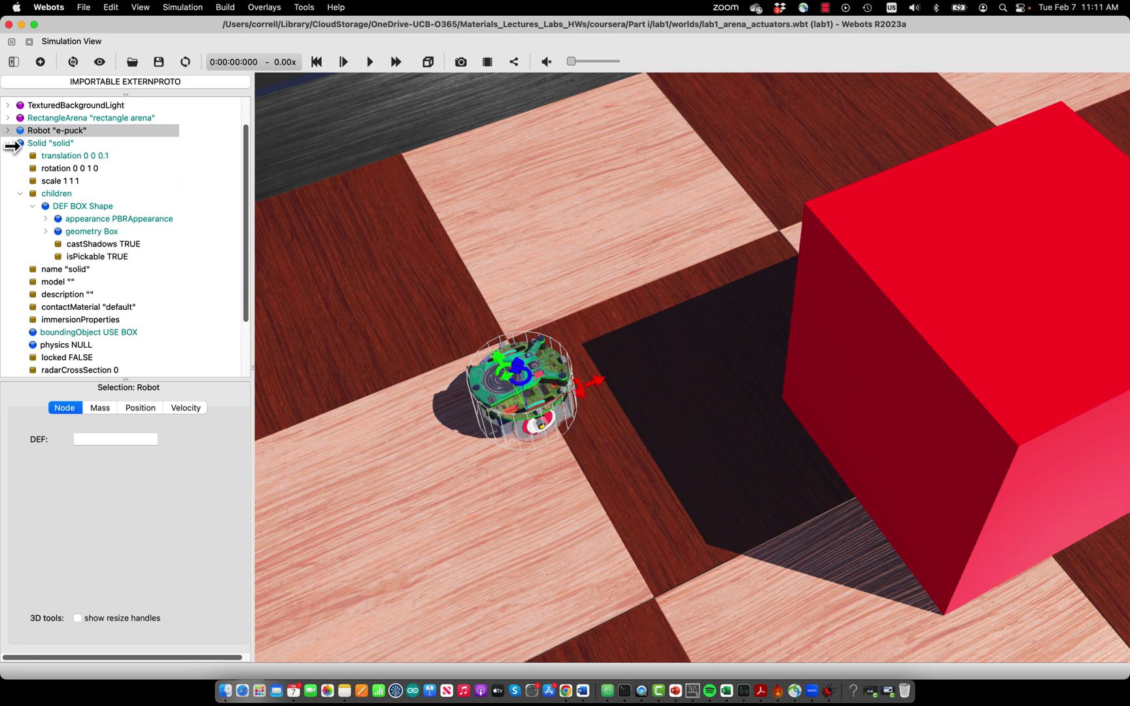
pyautogui.click(7, 143)
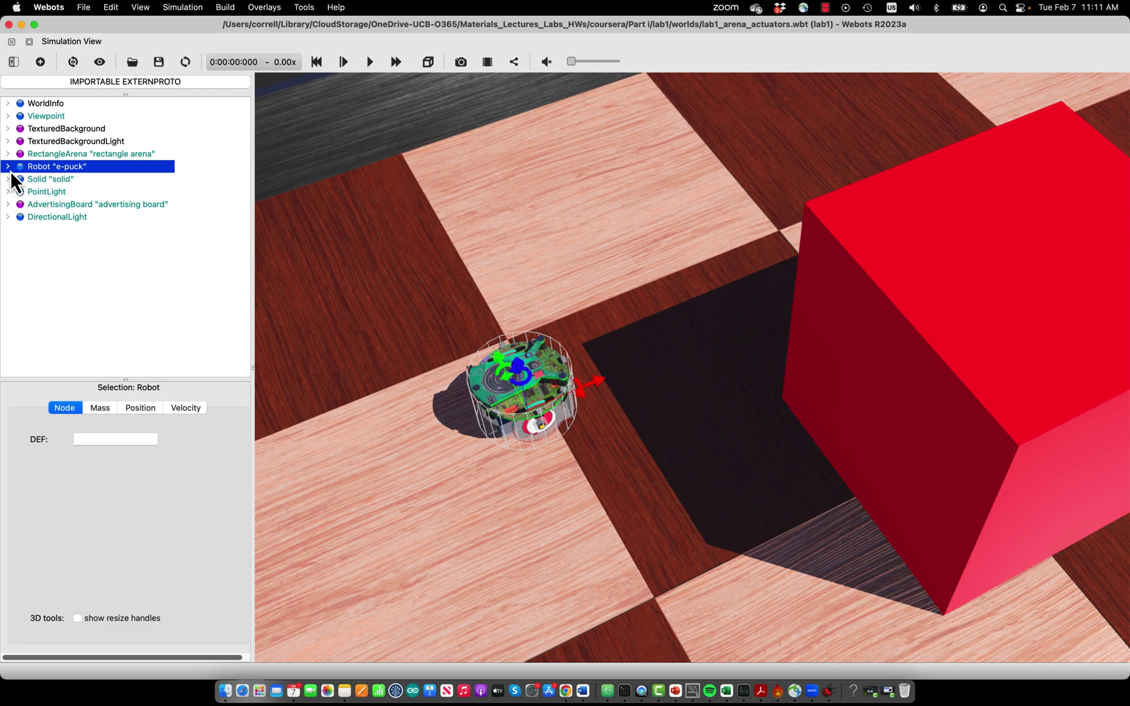
pyautogui.click(9, 167)
pyautogui.scroll(-10, 52, 214)
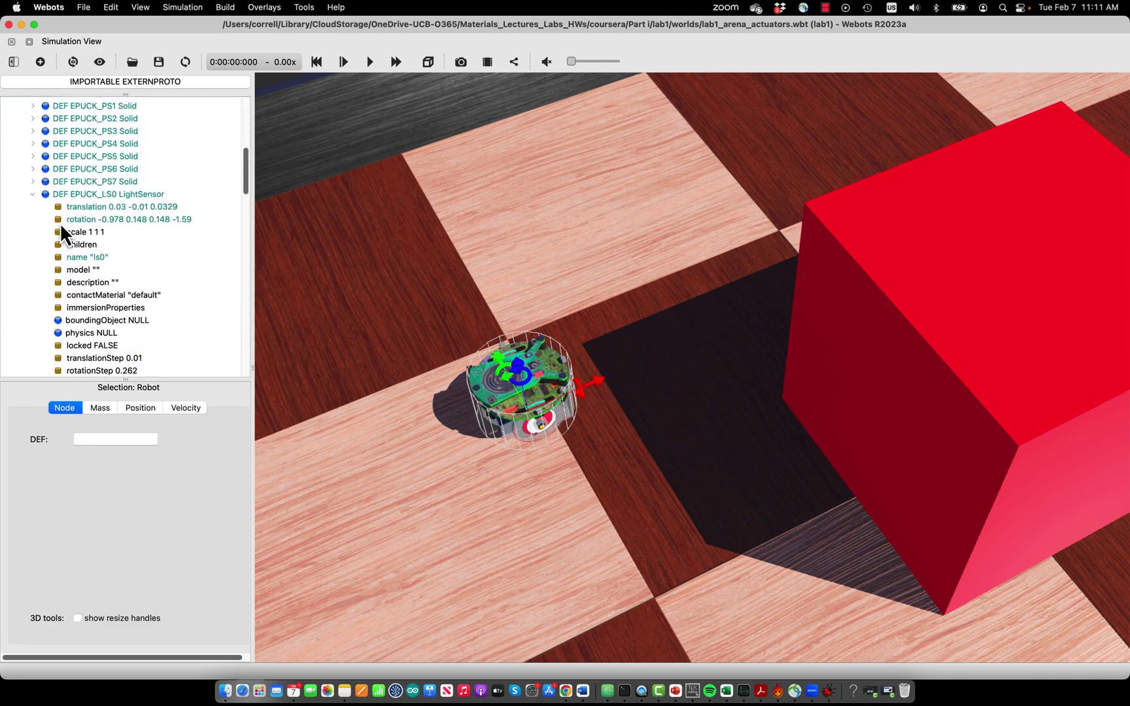
pyautogui.scroll(-6, 61, 230)
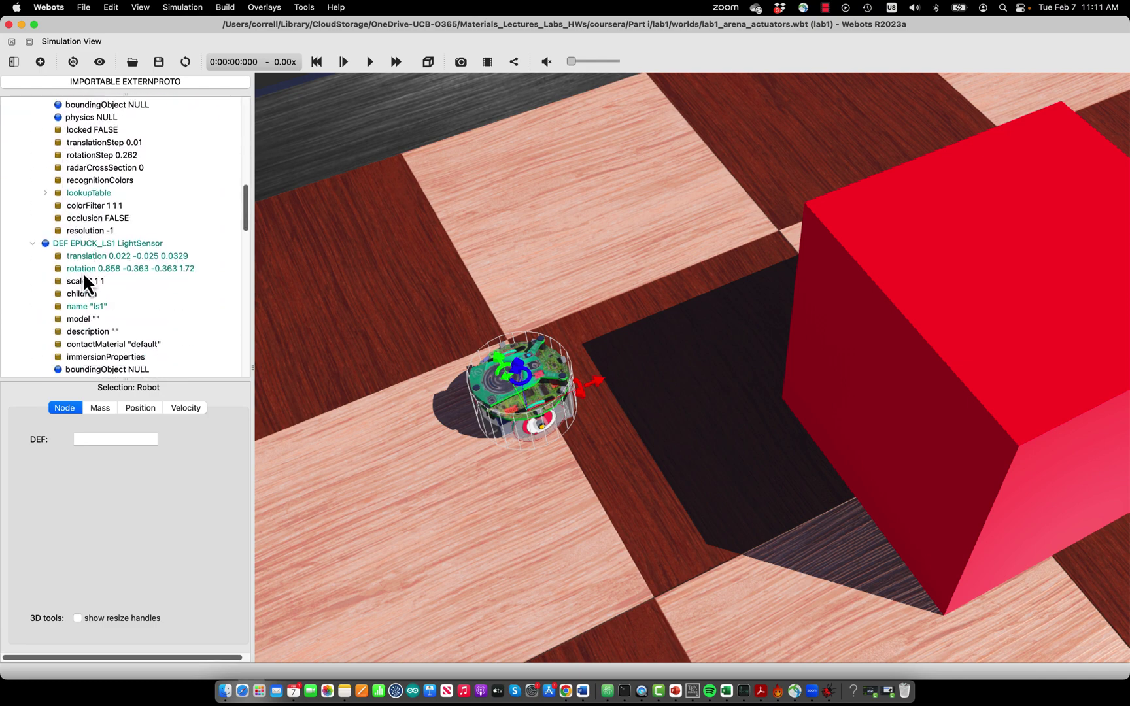
pyautogui.scroll(-15, 82, 270)
pyautogui.scroll(-5, 88, 280)
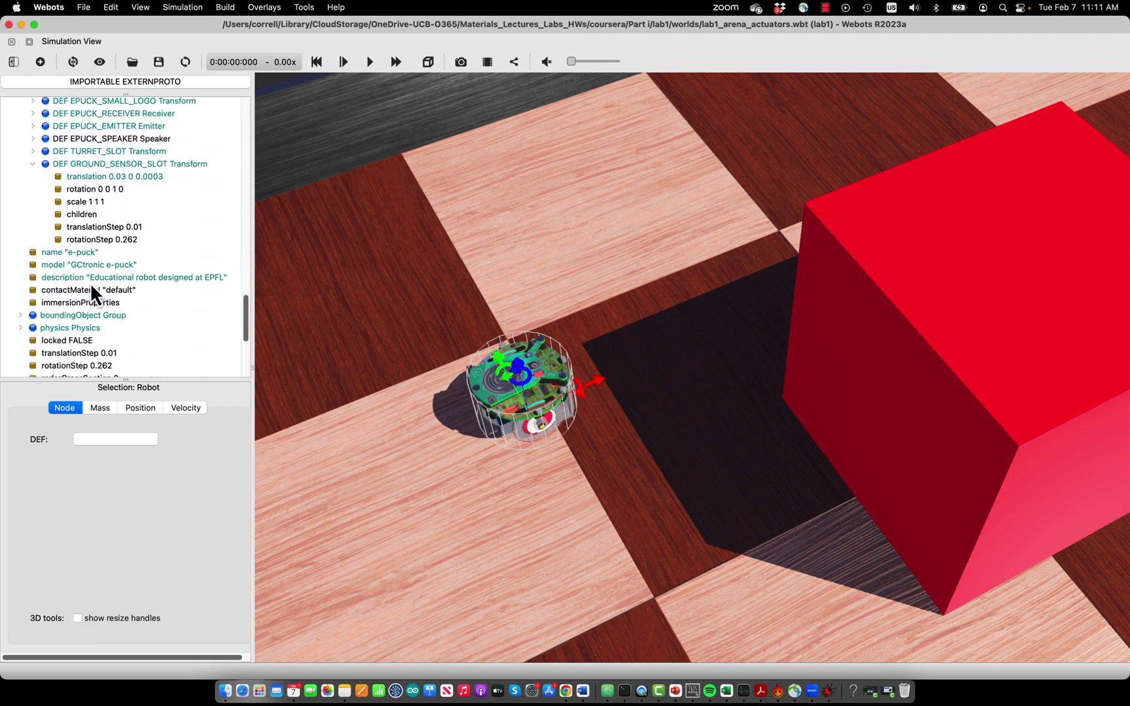
pyautogui.click(82, 326)
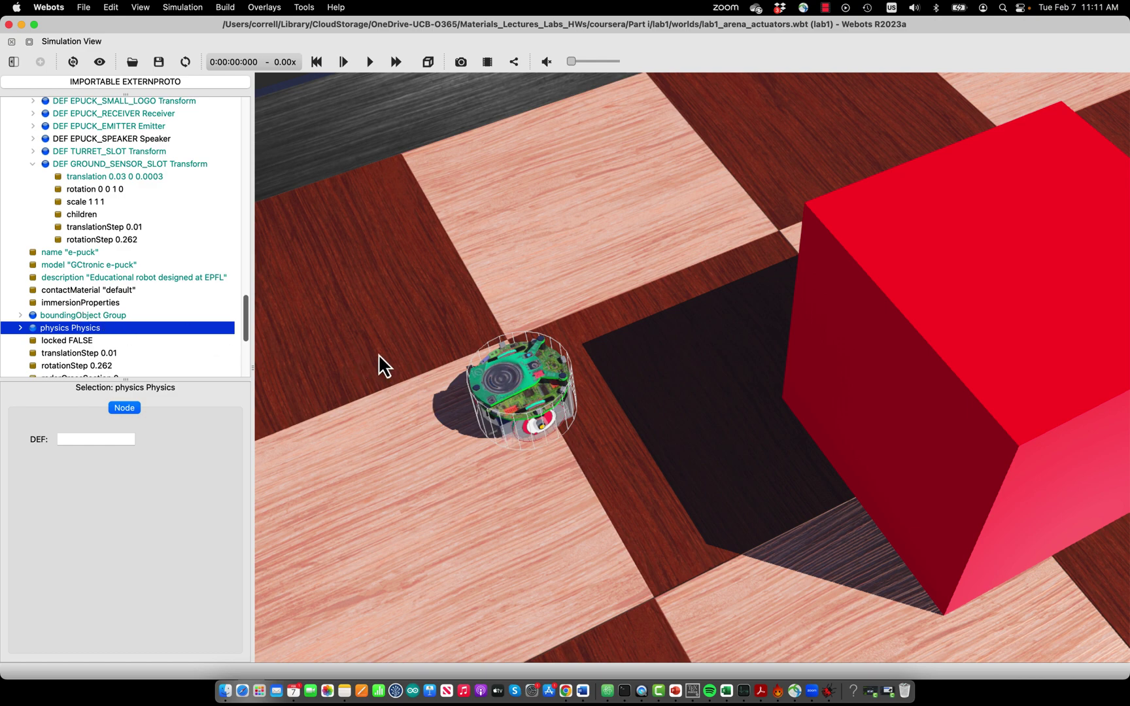
pyautogui.click(895, 339)
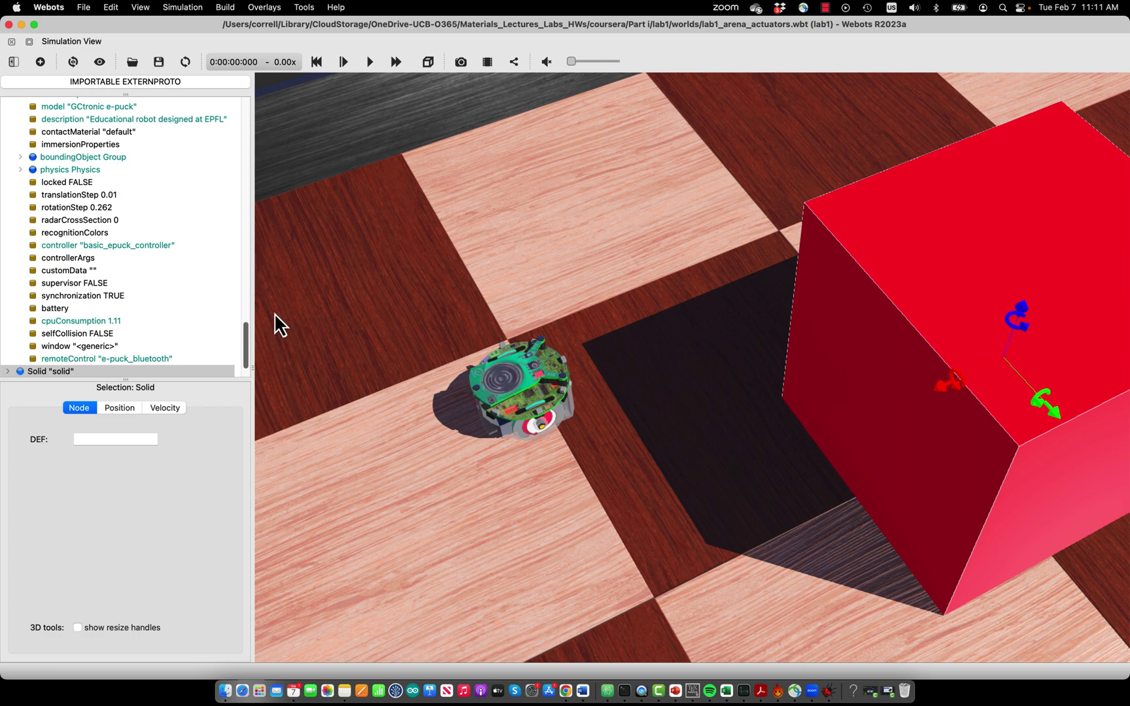
pyautogui.scroll(-3, 149, 335)
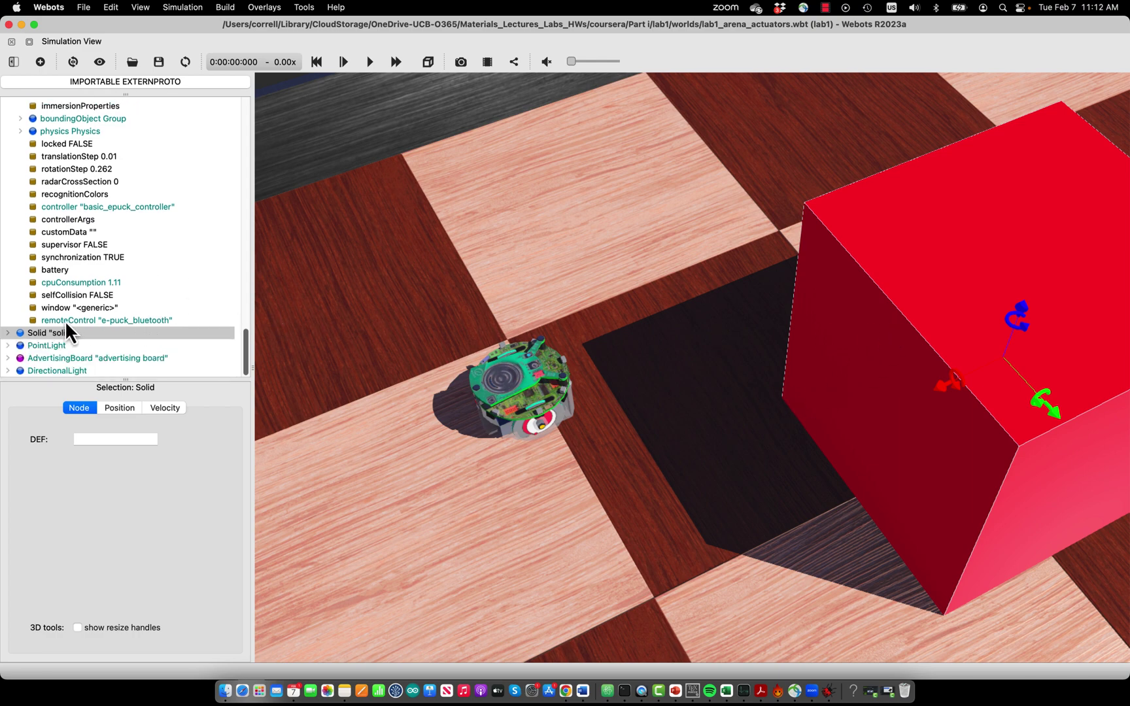
pyautogui.click(8, 333)
pyautogui.scroll(-5, 44, 344)
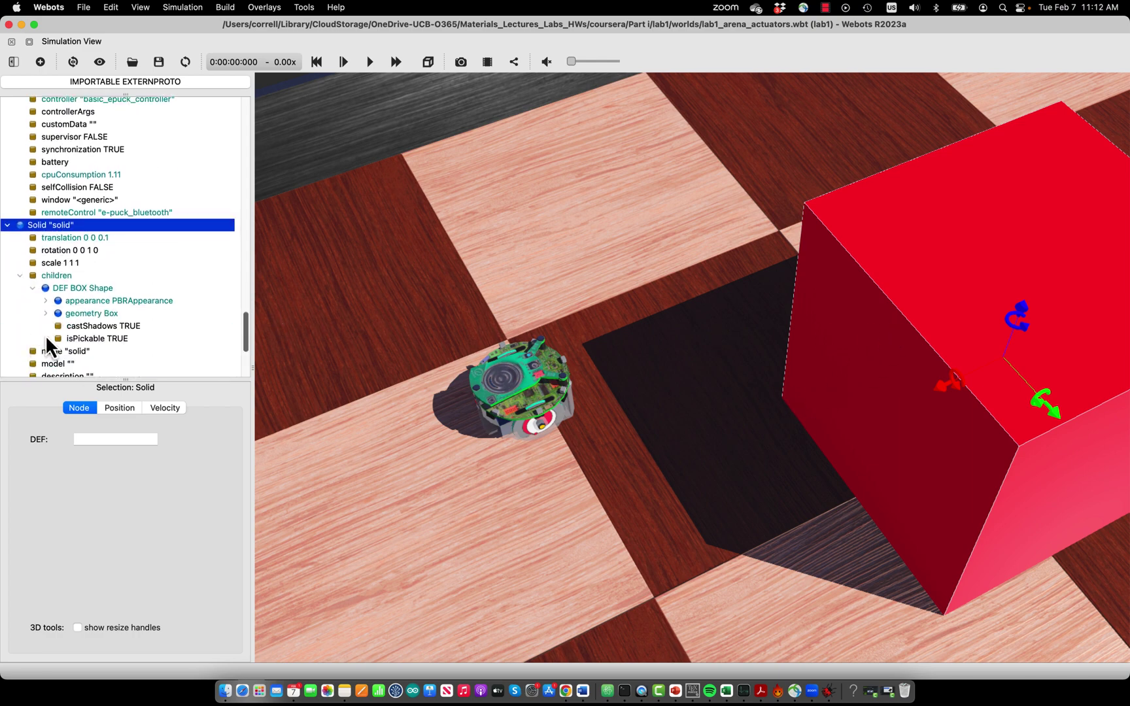
# Step: Insert a Physics node from the base nodes into the red box's empty physics field
pyautogui.click(63, 319)
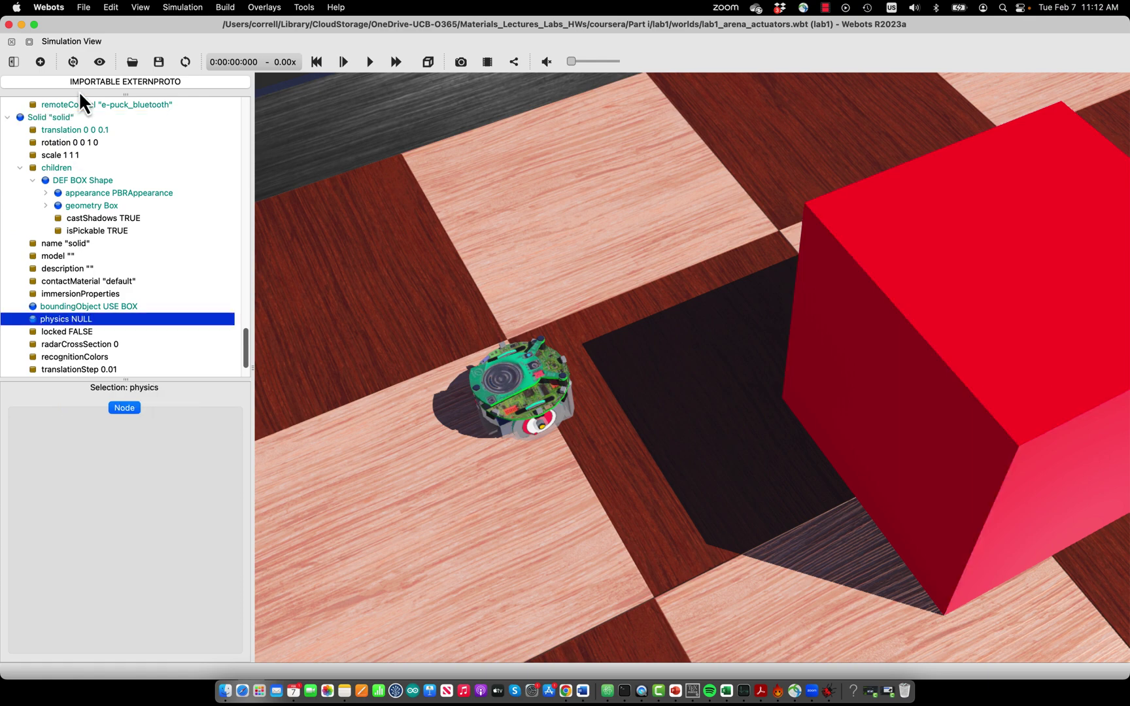
pyautogui.click(39, 62)
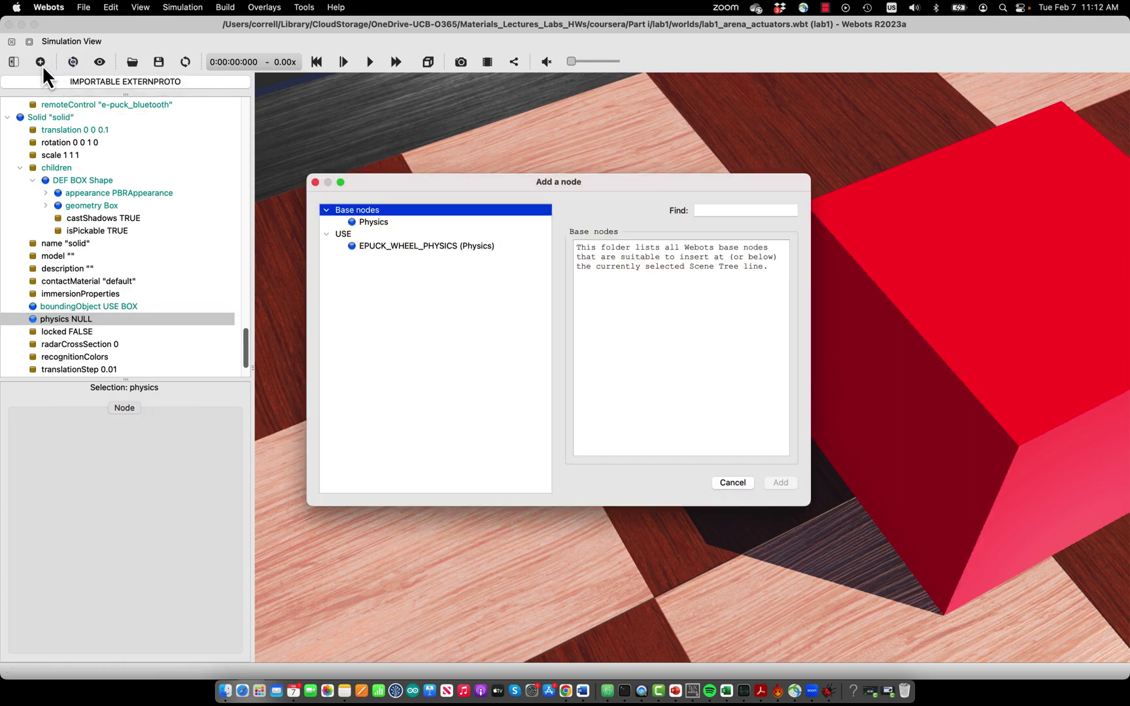
pyautogui.click(374, 222)
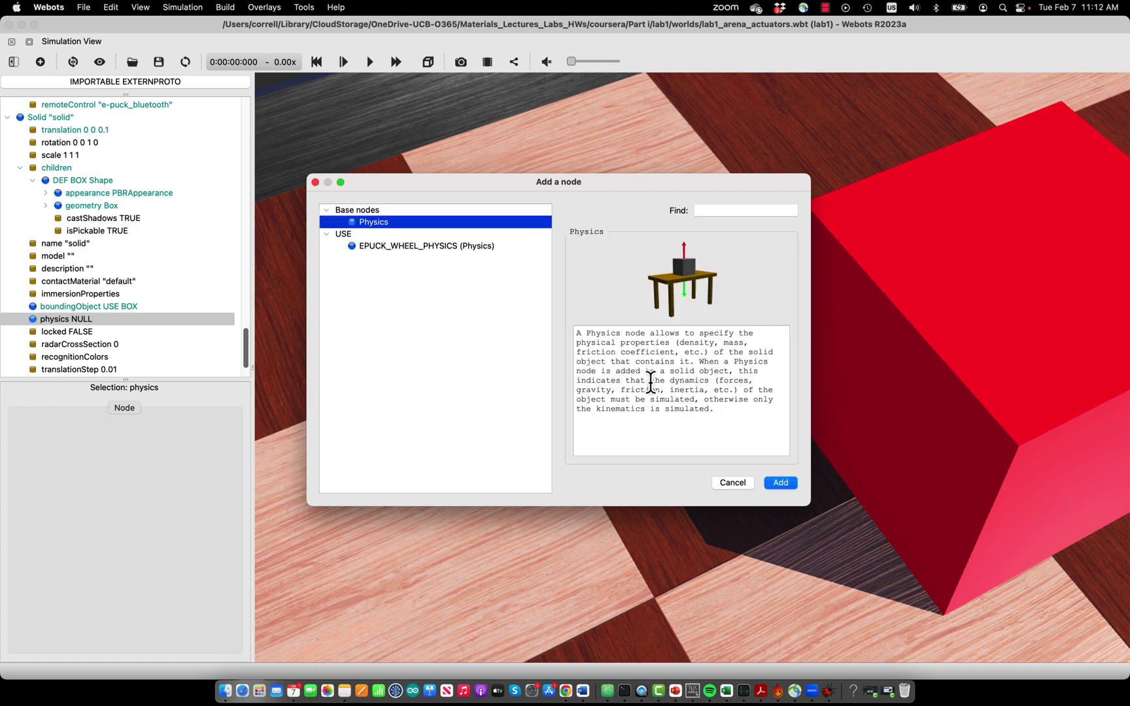
pyautogui.click(781, 483)
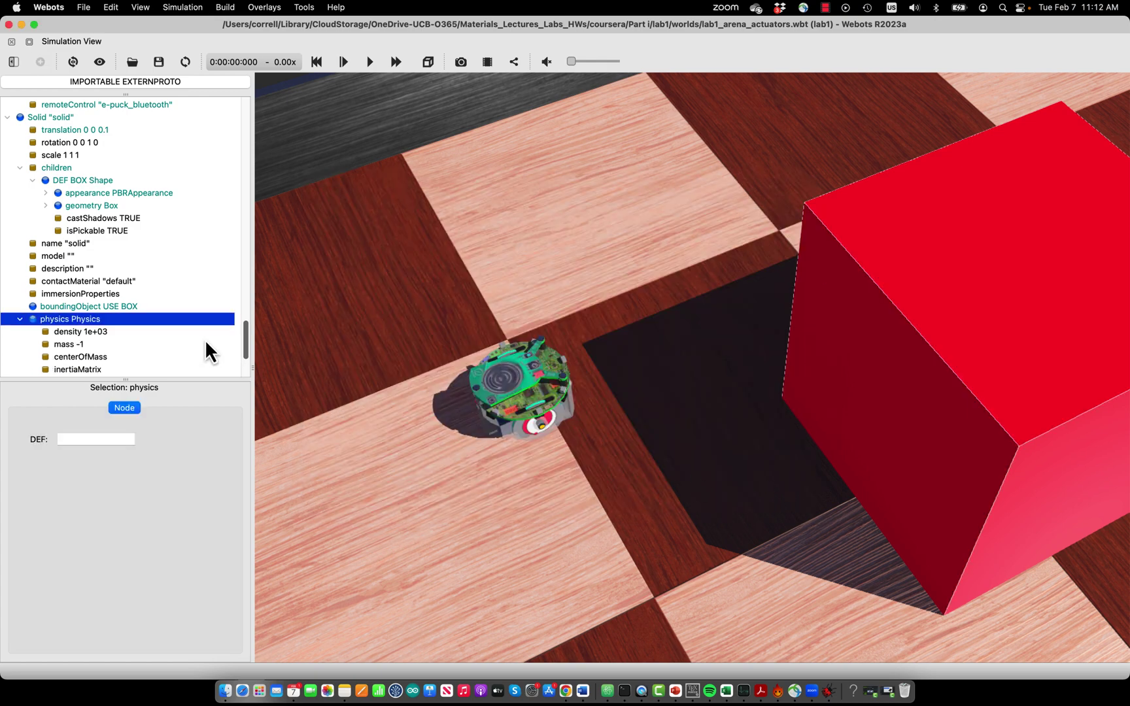
pyautogui.scroll(-3, 208, 353)
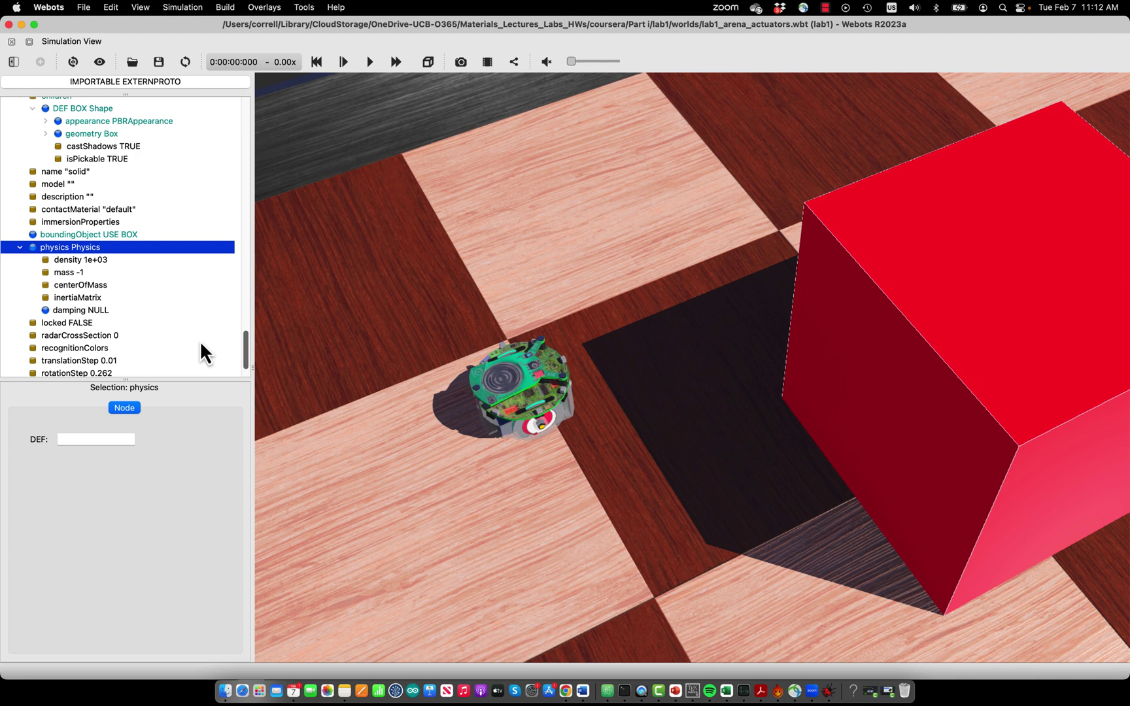
# Step: Set the box's Physics mass to 0.1 and its density to -1
pyautogui.click(78, 273)
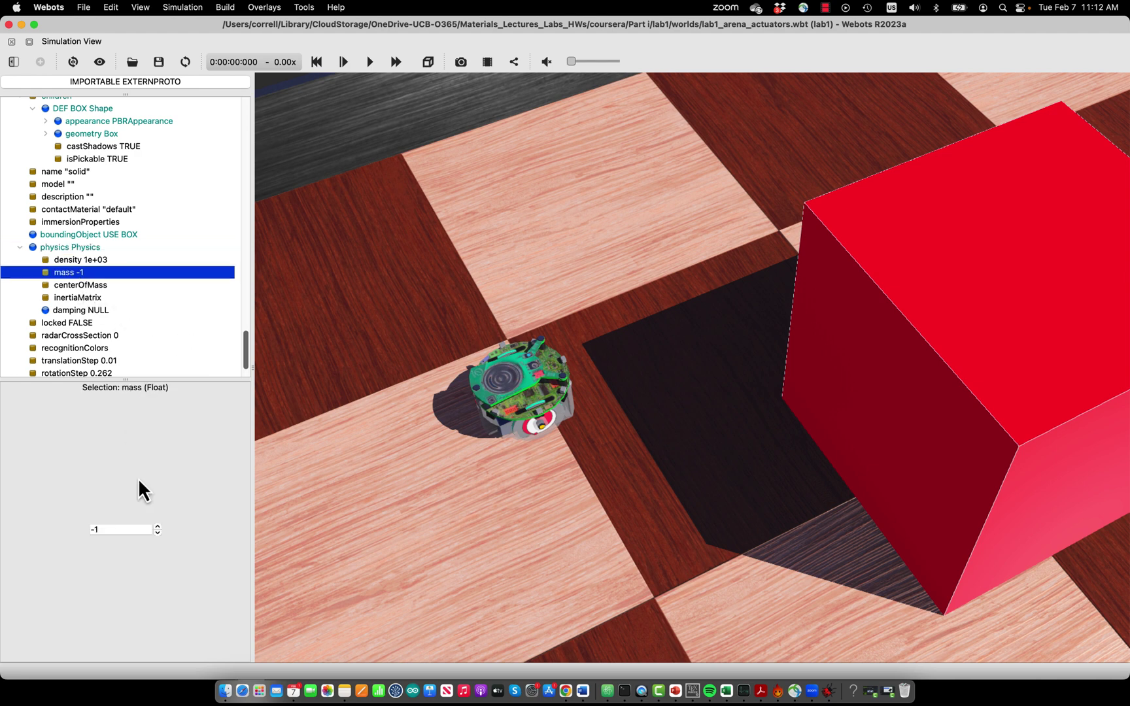
pyautogui.click(121, 530)
pyautogui.press('BackSpace')
pyautogui.press('BackSpace')
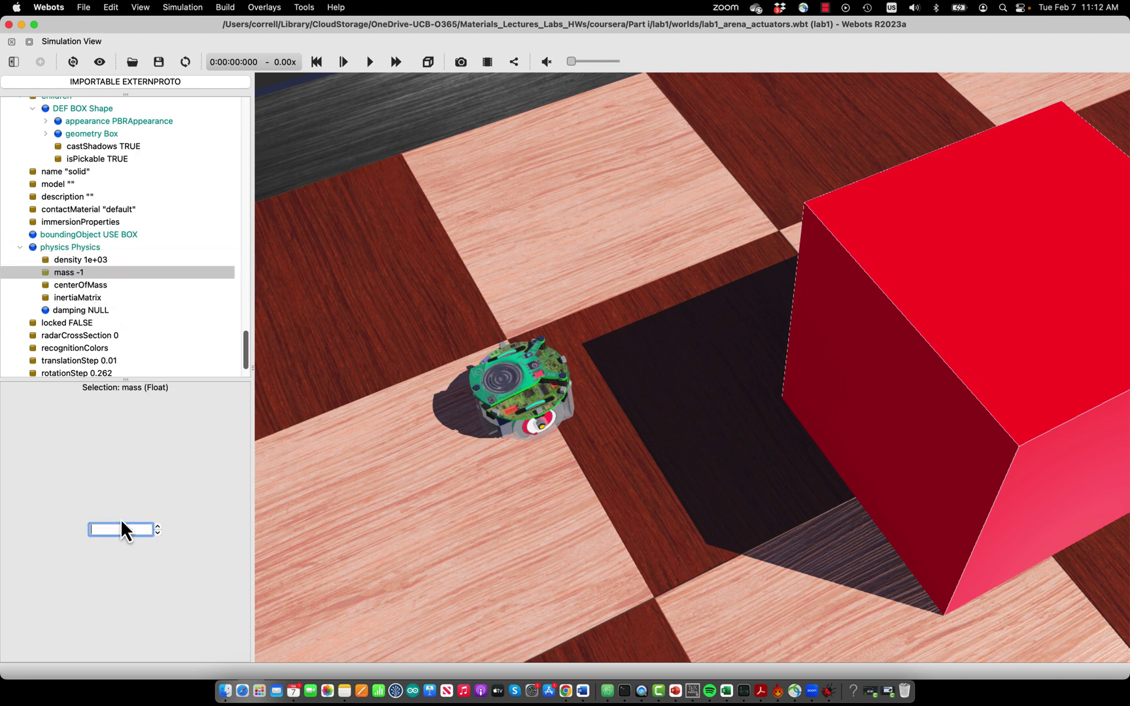
pyautogui.write('000')
pyautogui.click(88, 263)
pyautogui.doubleClick(112, 529)
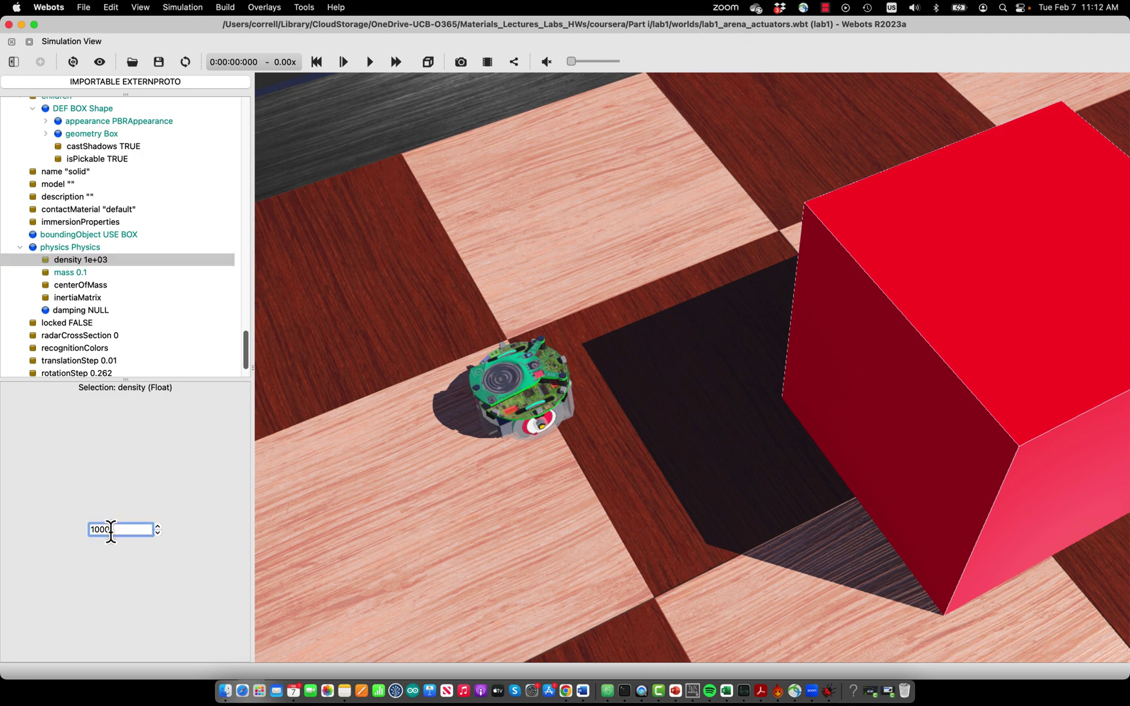
pyautogui.write('-1')
pyautogui.press('Return')
# Step: Run the simulation in real time, briefly showing and hiding the controller code editor
pyautogui.click(366, 60)
pyautogui.press('super+e')
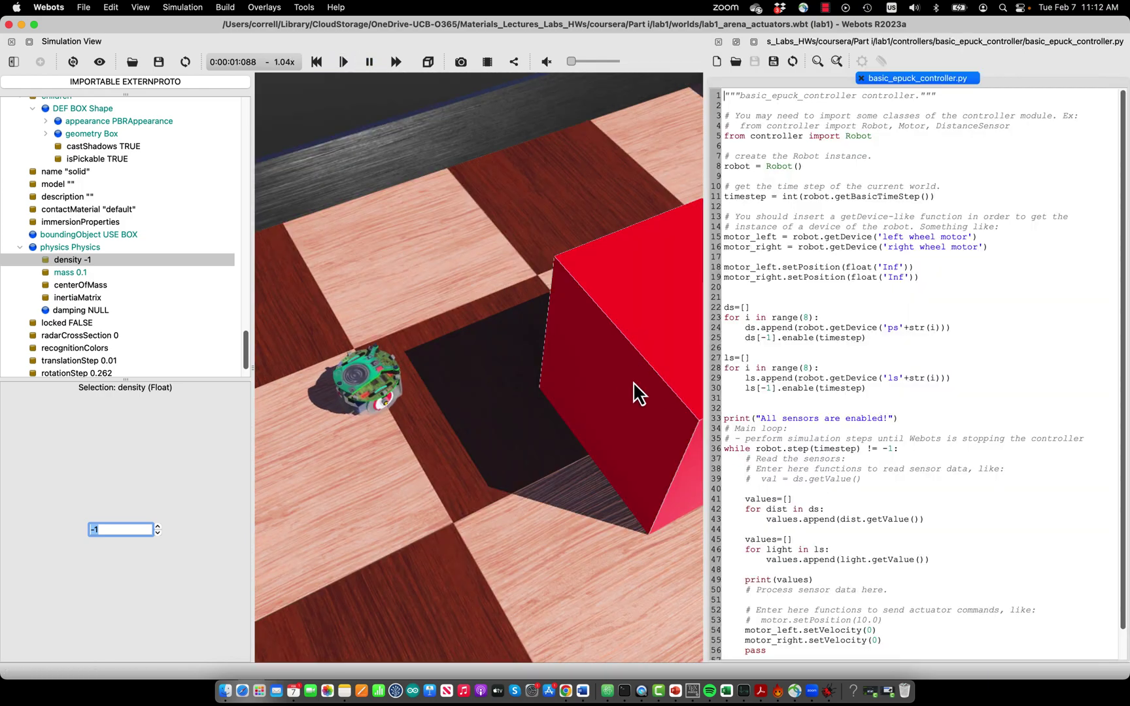
pyautogui.click(718, 41)
pyautogui.scroll(-5, 645, 315)
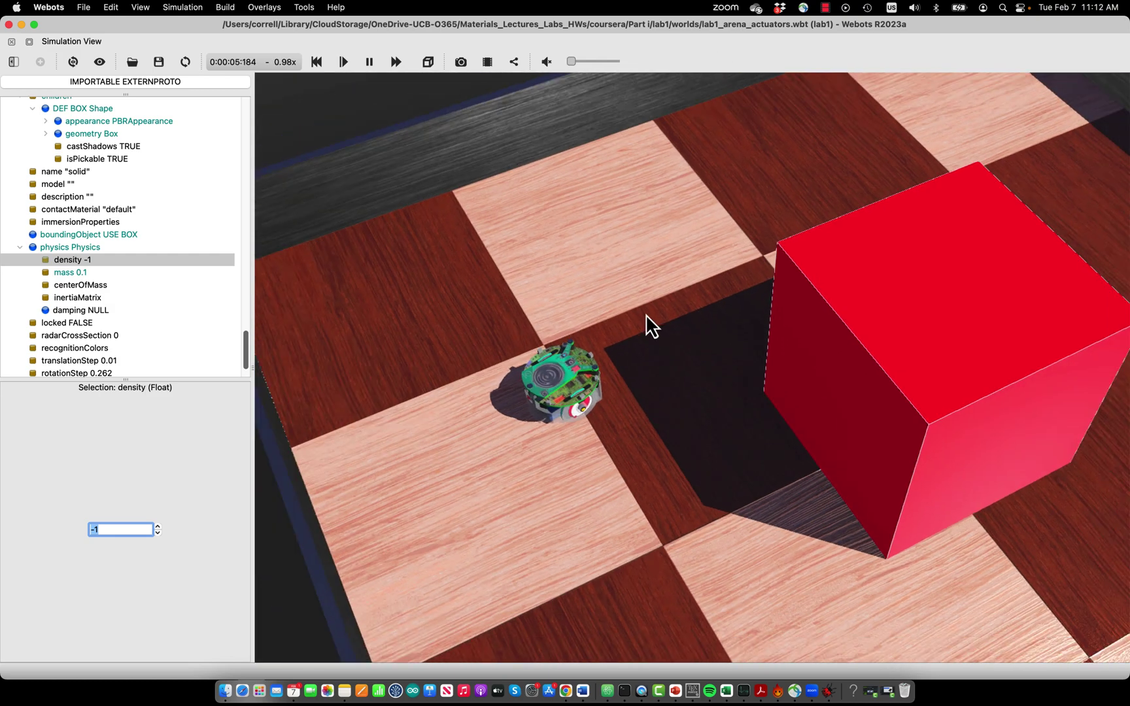
pyautogui.scroll(-1, 573, 380)
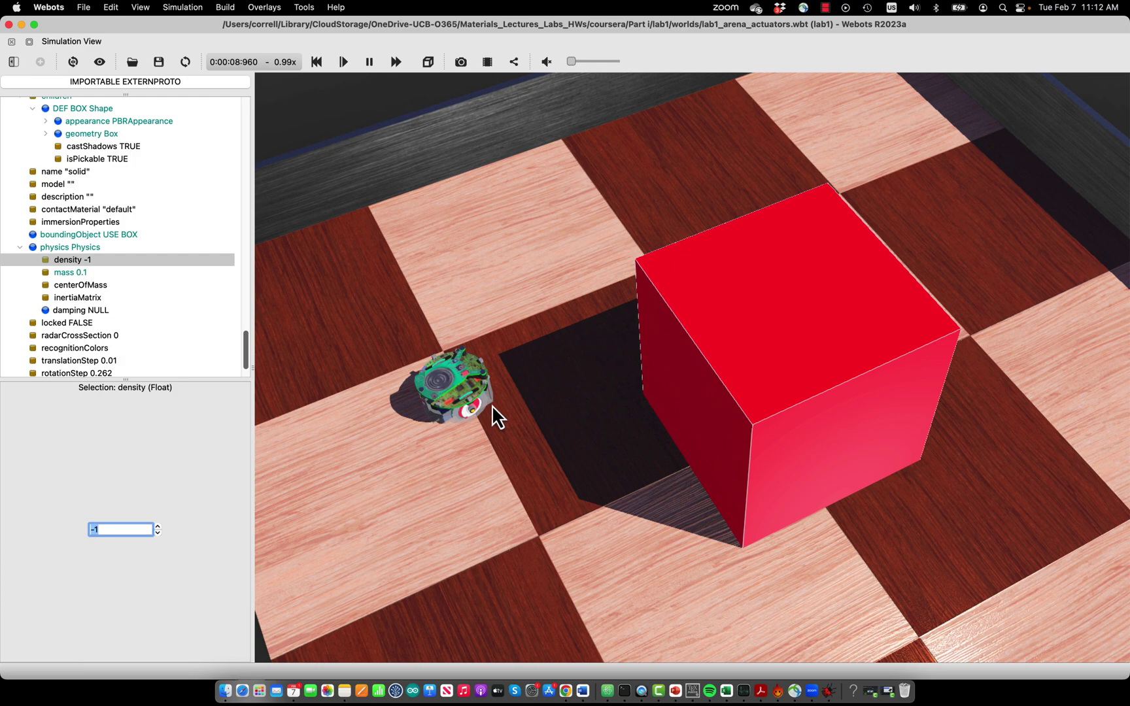
pyautogui.scroll(-2, 712, 409)
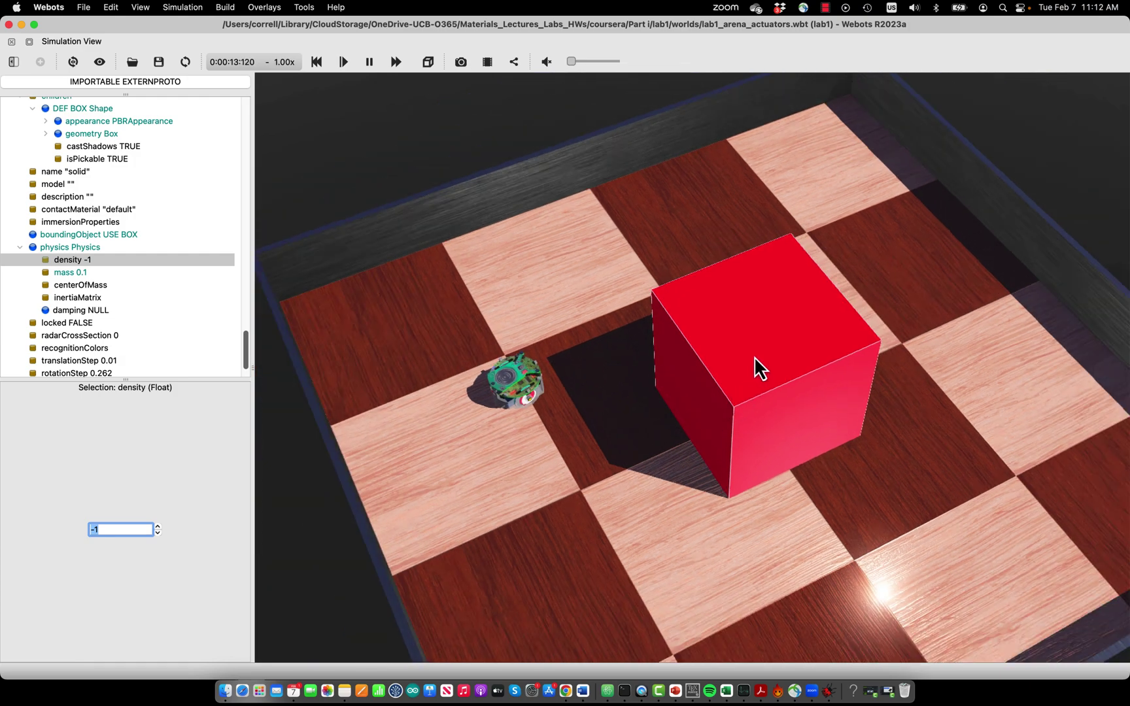
# Step: Apply increasingly strong forces to the red box until it is shoved out of the arena
pyautogui.keyDown('alt'); pyautogui.moveTo(754, 355); pyautogui.dragTo(923, 354); pyautogui.keyUp('alt')
pyautogui.scroll(-10, 896, 377)
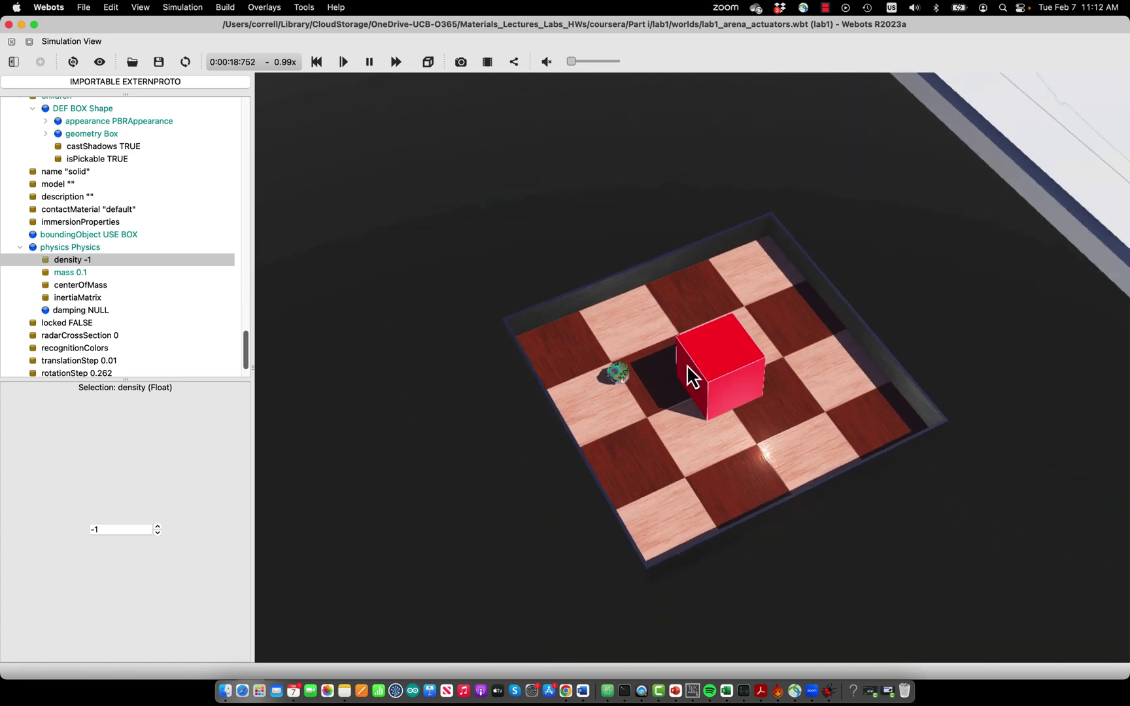
pyautogui.keyDown('alt'); pyautogui.moveTo(686, 364); pyautogui.dragTo(730, 602); pyautogui.keyUp('alt')
pyautogui.click(709, 345)
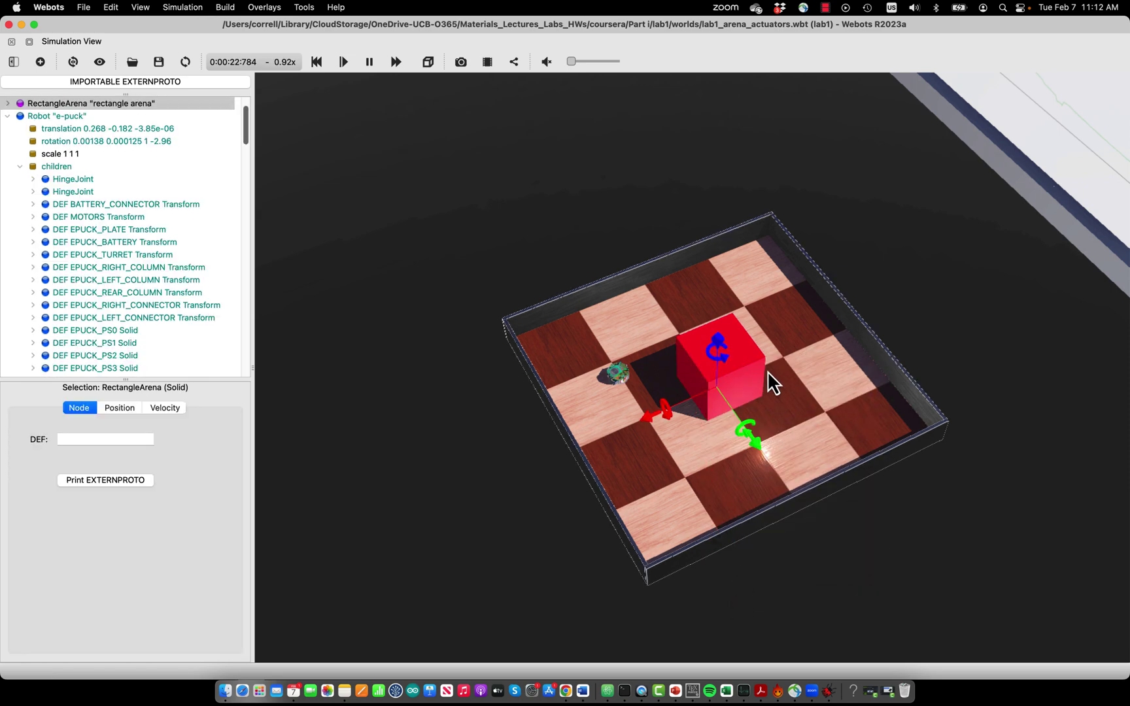
pyautogui.keyDown('alt'); pyautogui.moveTo(747, 359); pyautogui.dragTo(1012, 609); pyautogui.keyUp('alt')
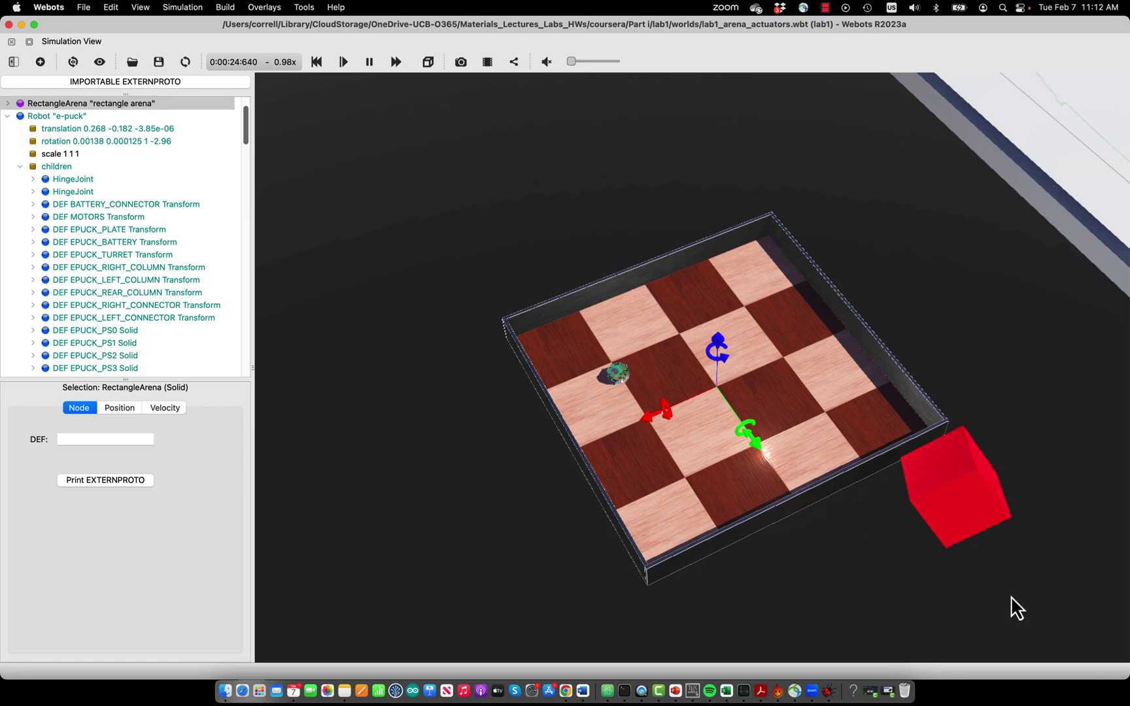